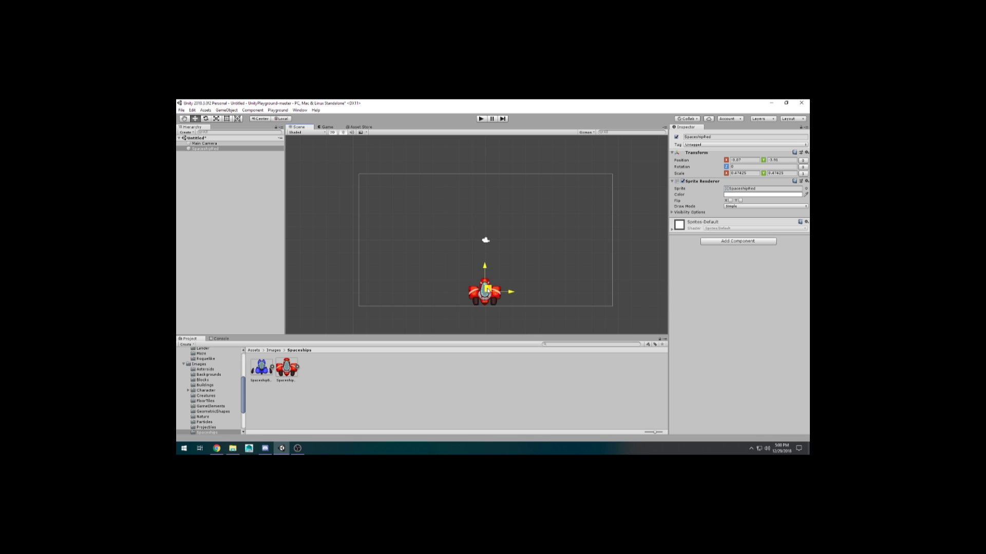
Tag the red spaceship as Player, adding and then deleting a stray empty game object
{"action": "left_click", "coordinate": [719, 145]}
{"action": "left_click", "coordinate": [699, 188]}
{"action": "type", "text": "PlayerShip"}
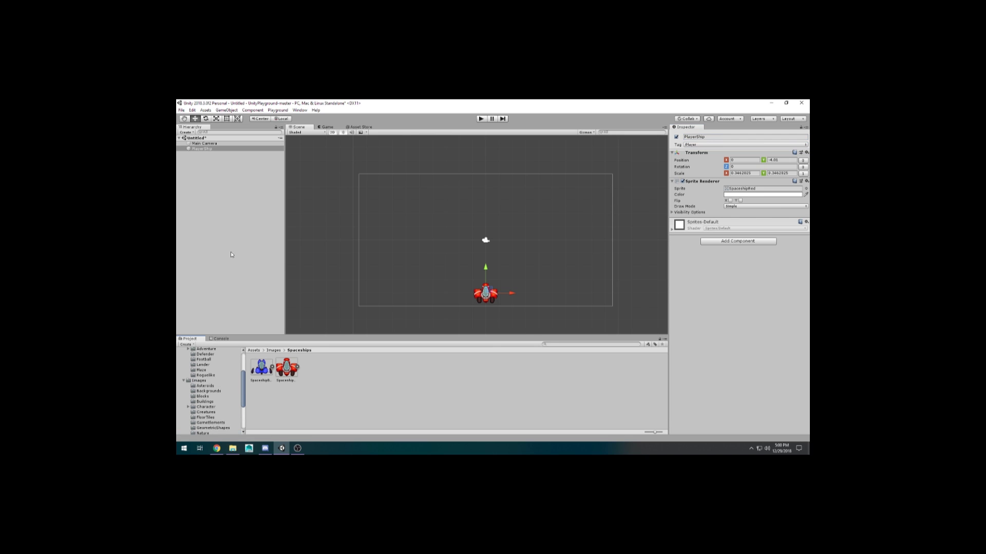
{"action": "right_click", "coordinate": [231, 254]}
{"action": "left_click", "coordinate": [233, 120]}
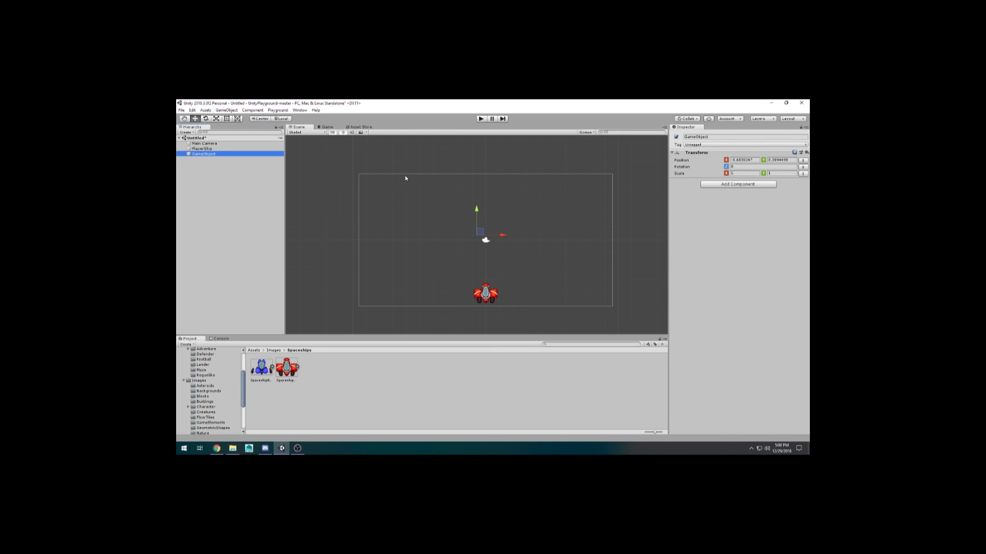
{"action": "key", "text": "Delete"}
{"action": "left_click", "coordinate": [226, 109]}
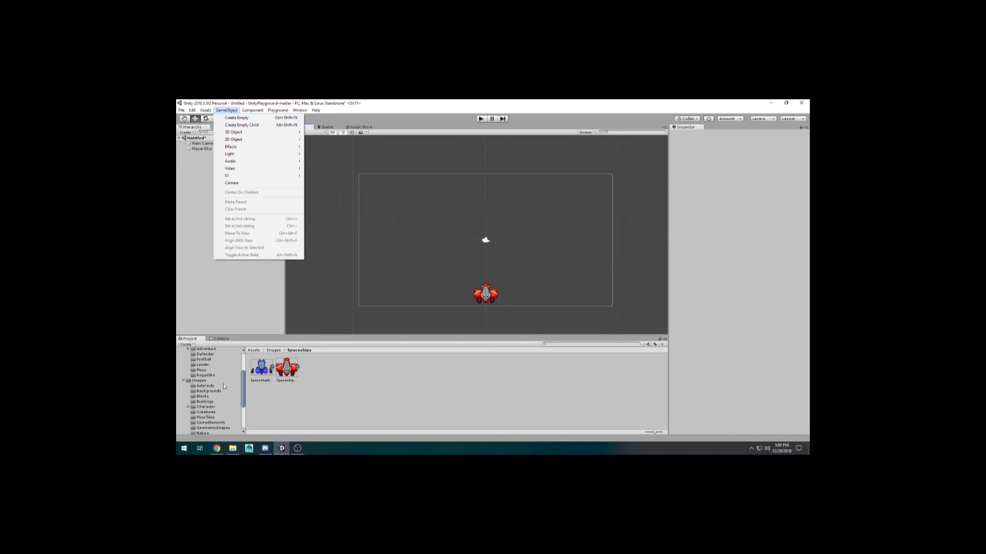
Drag a Square sprite from Images/GeometricShapes into the scene above the play area
{"action": "left_click", "coordinate": [205, 385]}
{"action": "left_click", "coordinate": [203, 397]}
{"action": "scroll", "coordinate": [214, 391], "scroll_direction": "down", "scroll_amount": 3}
{"action": "left_click", "coordinate": [214, 385]}
{"action": "left_click", "coordinate": [213, 368]}
{"action": "mouse_move", "coordinate": [336, 367]}
{"action": "left_mouse_down"}
{"action": "mouse_move", "coordinate": [469, 180]}
{"action": "mouse_move", "coordinate": [514, 179]}
{"action": "left_mouse_up"}
{"action": "scroll", "coordinate": [232, 389], "scroll_direction": "up", "scroll_amount": 5}
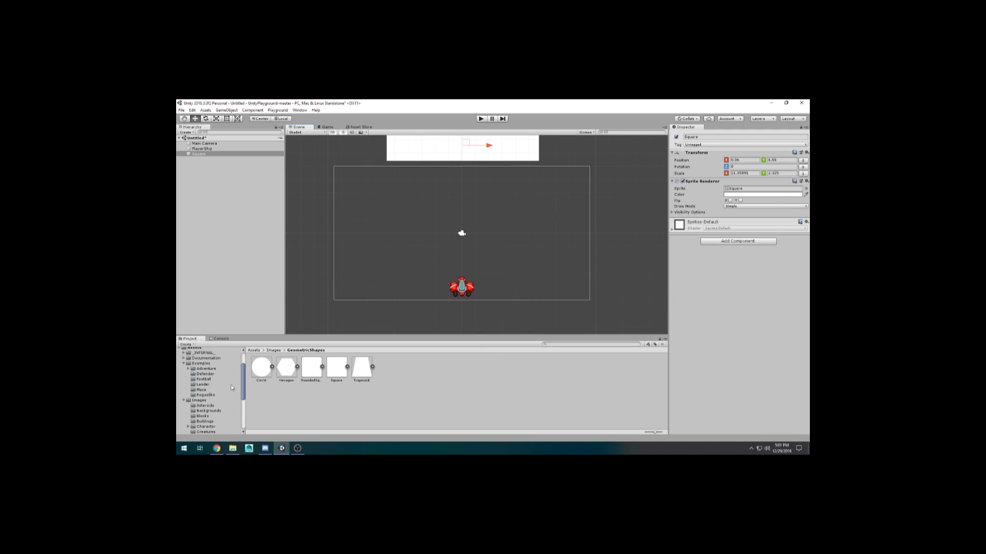
{"action": "left_click", "coordinate": [206, 426]}
Attach the Move script to PlayerShip with WASD controls and Only Horizontal movement
{"action": "left_click", "coordinate": [386, 367]}
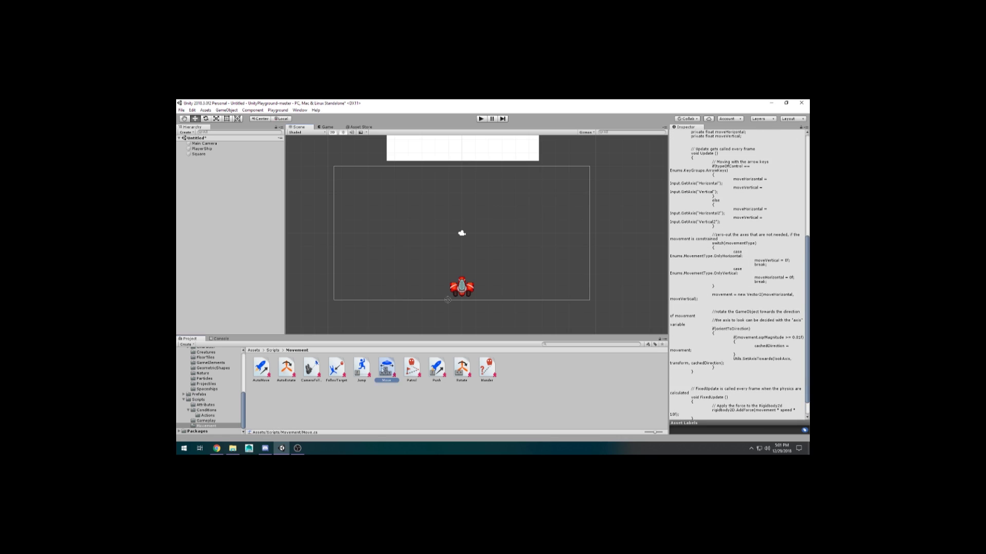
{"action": "left_click_drag", "start_coordinate": [386, 367], "coordinate": [462, 288]}
{"action": "left_click", "coordinate": [739, 310]}
{"action": "left_click", "coordinate": [745, 326]}
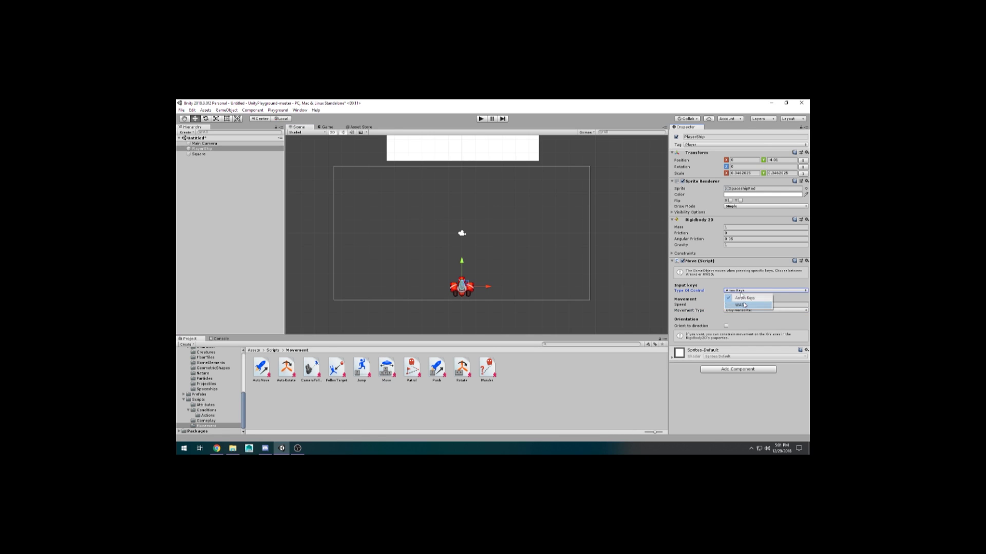
{"action": "left_click", "coordinate": [743, 304]}
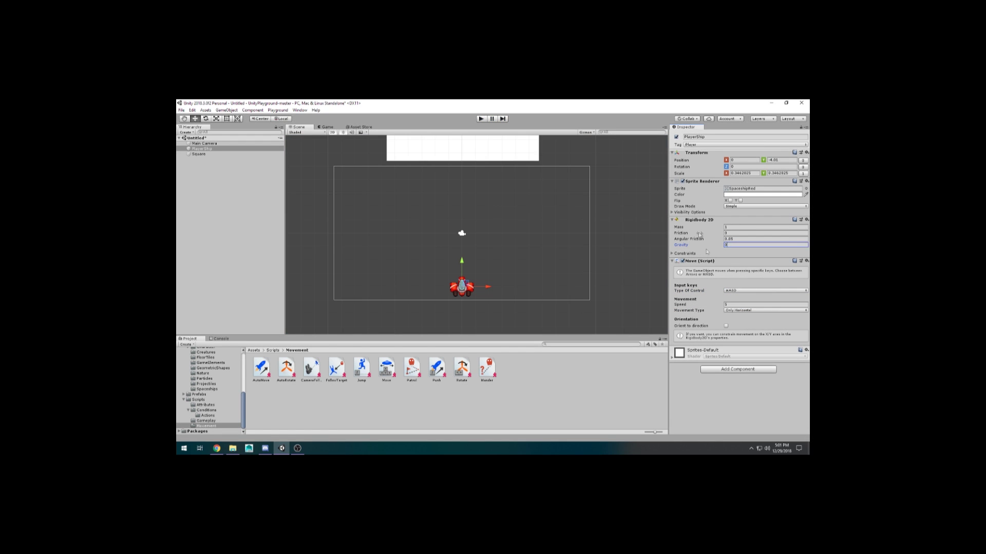
Test-run the game, steering the ship sideways with the A key
{"action": "left_click", "coordinate": [481, 119]}
{"action": "left_click", "coordinate": [481, 119]}
{"action": "key", "text": "ctrl+p"}
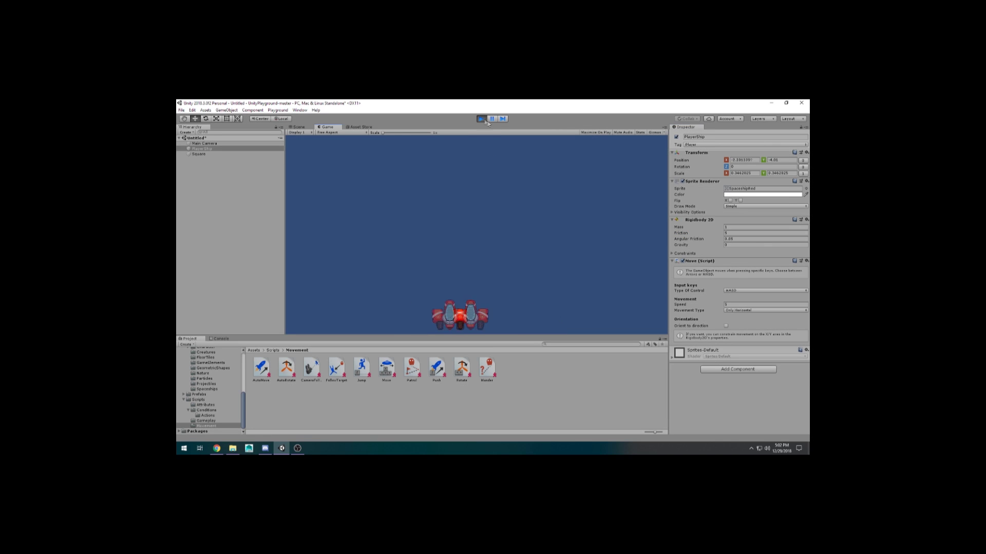
{"action": "key", "text": "ctrl+p"}
{"action": "left_click", "coordinate": [711, 305]}
{"action": "key", "text": "ctrl+p"}
{"action": "key", "text": "a"}
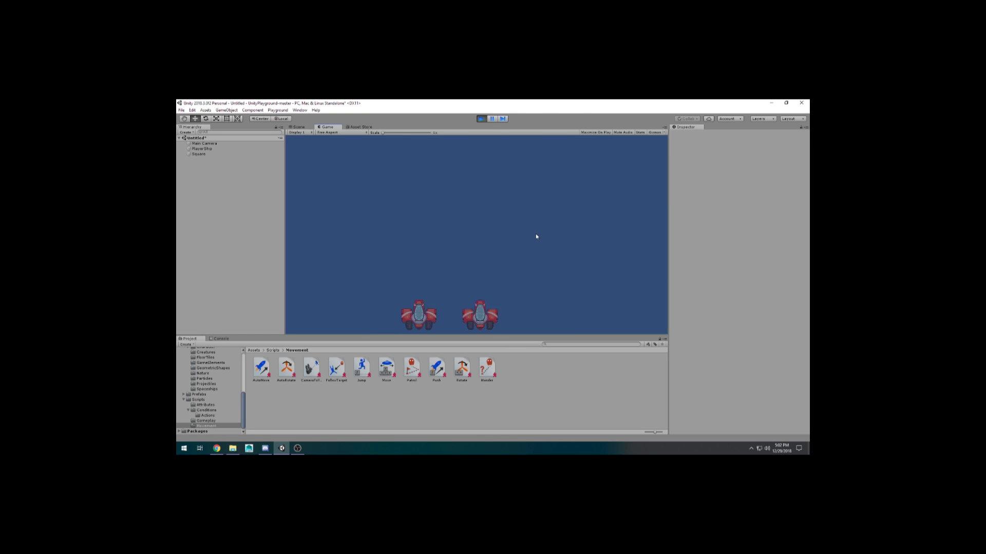
{"action": "key", "text": "ctrl+p"}
{"action": "left_click", "coordinate": [462, 288]}
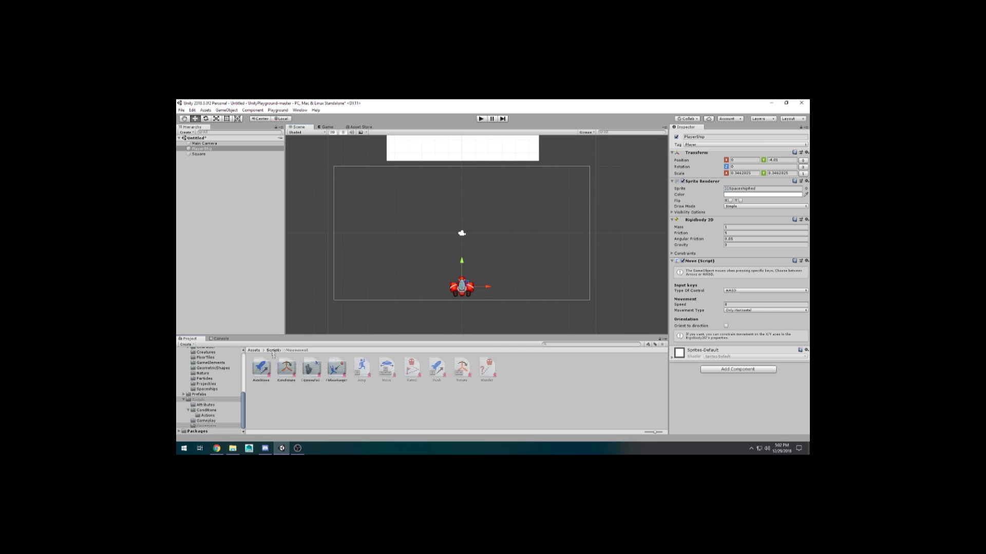
Give the Square an Object Creator Area with Is Trigger on, spawning the Meteor prefab
{"action": "left_click", "coordinate": [205, 405]}
{"action": "left_click", "coordinate": [262, 368]}
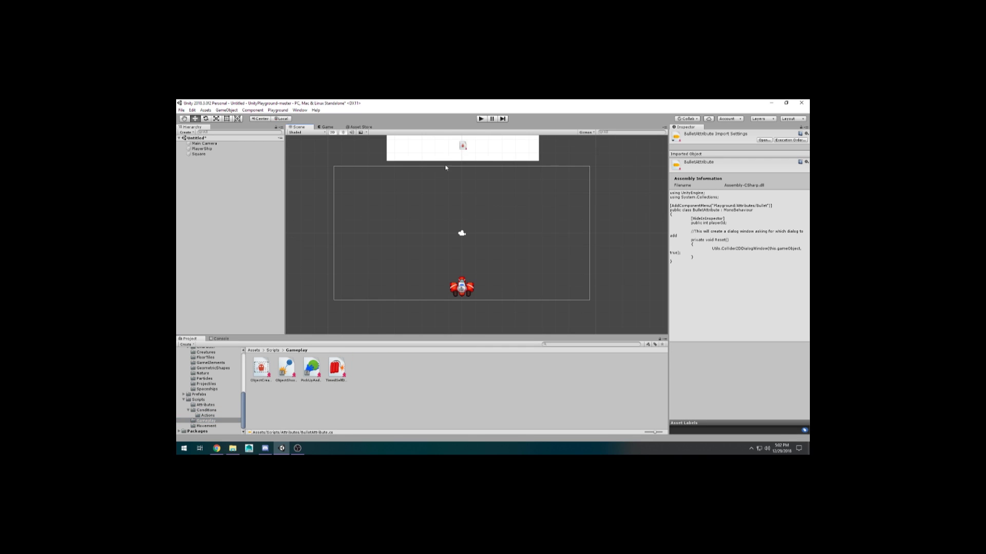
{"action": "left_click_drag", "start_coordinate": [442, 156], "coordinate": [445, 155]}
{"action": "left_click", "coordinate": [725, 245]}
{"action": "left_click", "coordinate": [806, 304]}
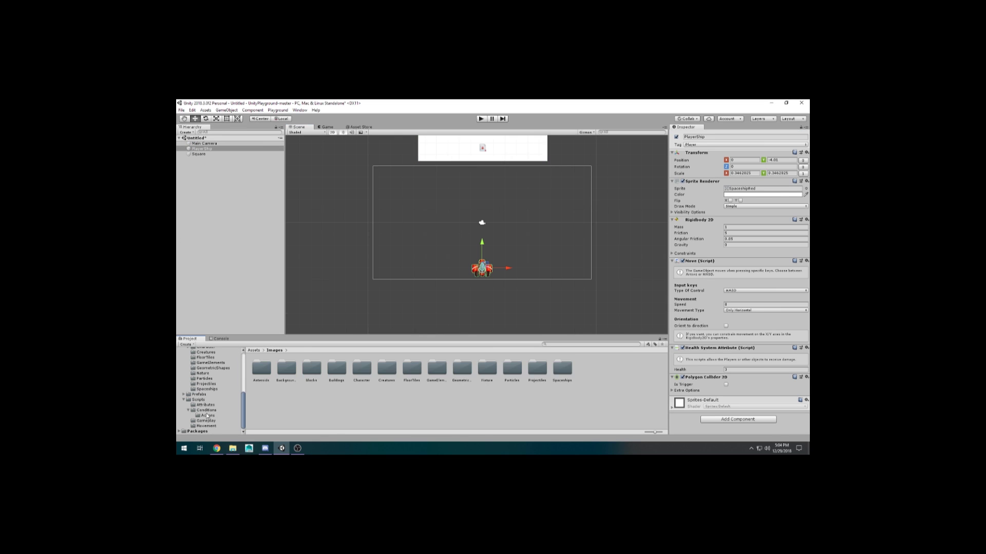
Add the Rotate script to PlayerShip and test-run with meteors spawning
{"action": "left_click", "coordinate": [206, 426]}
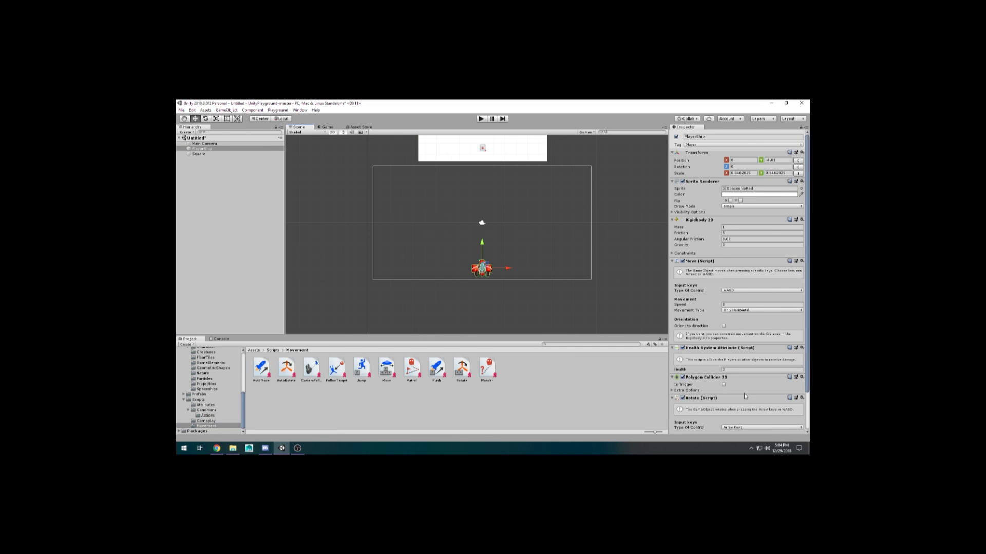
{"action": "left_click_drag", "start_coordinate": [461, 368], "coordinate": [732, 408]}
{"action": "left_click", "coordinate": [481, 120]}
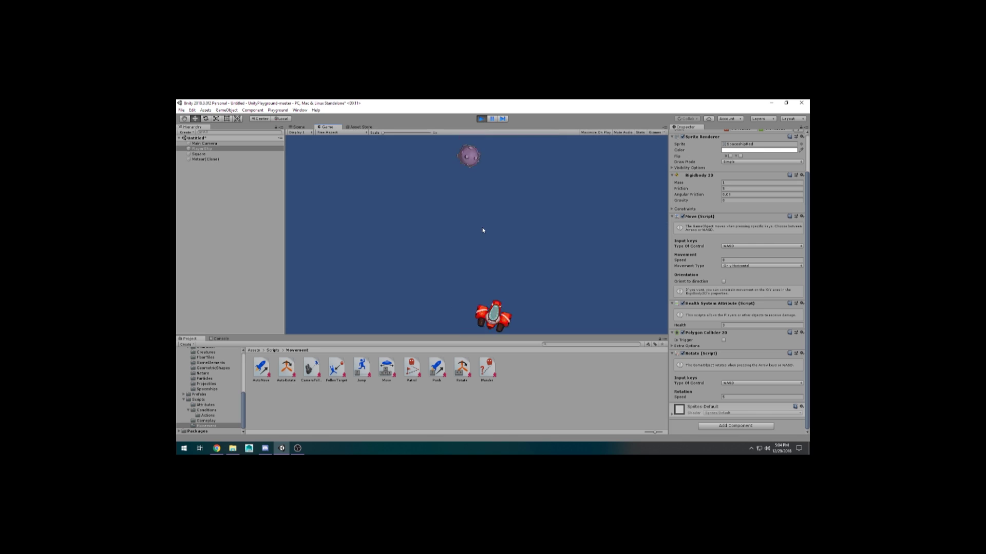
{"action": "left_click", "coordinate": [483, 119]}
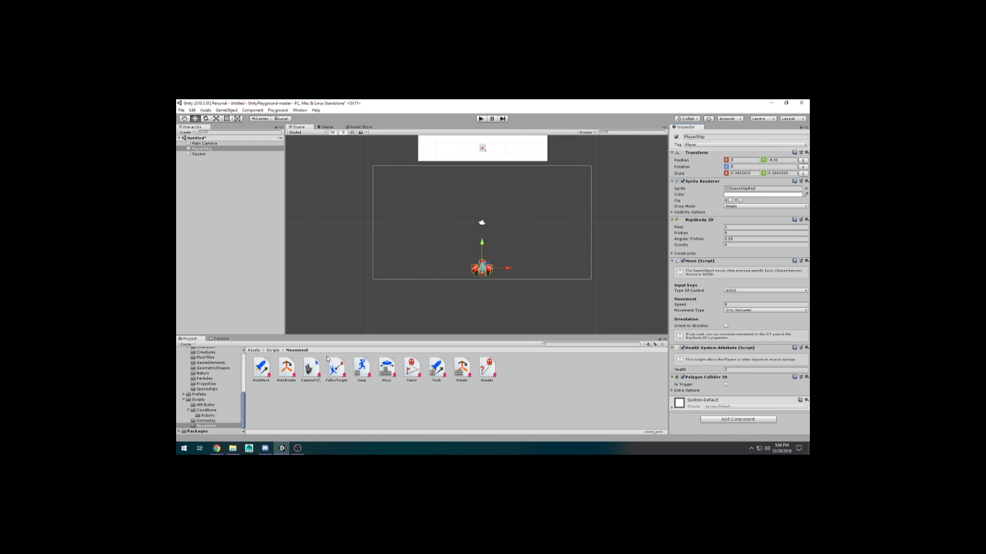
Set PlayerShip's Rigidbody mass to 10 and test the game again
{"action": "left_click", "coordinate": [765, 227]}
{"action": "type", "text": "10"}
{"action": "key", "text": "ctrl+p"}
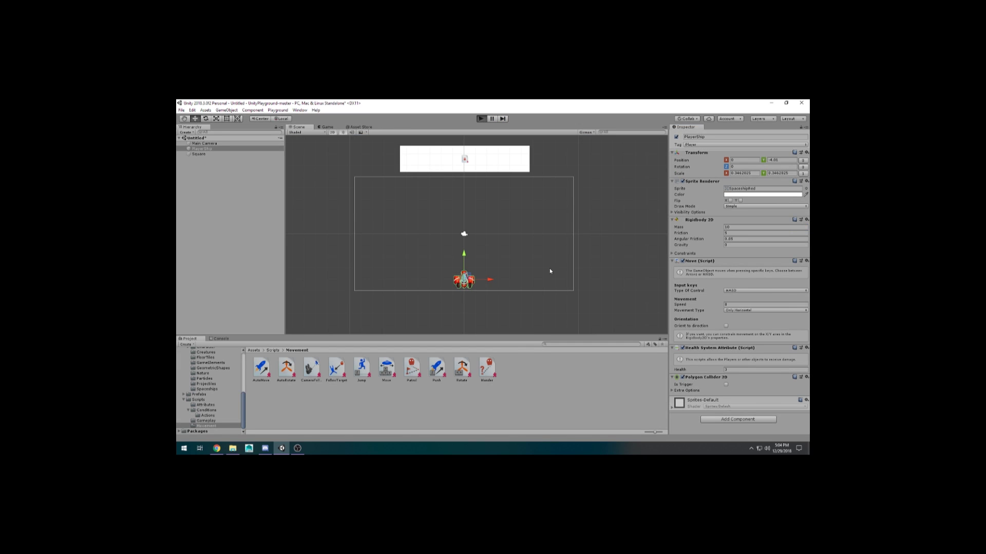
{"action": "key", "text": "ctrl+p"}
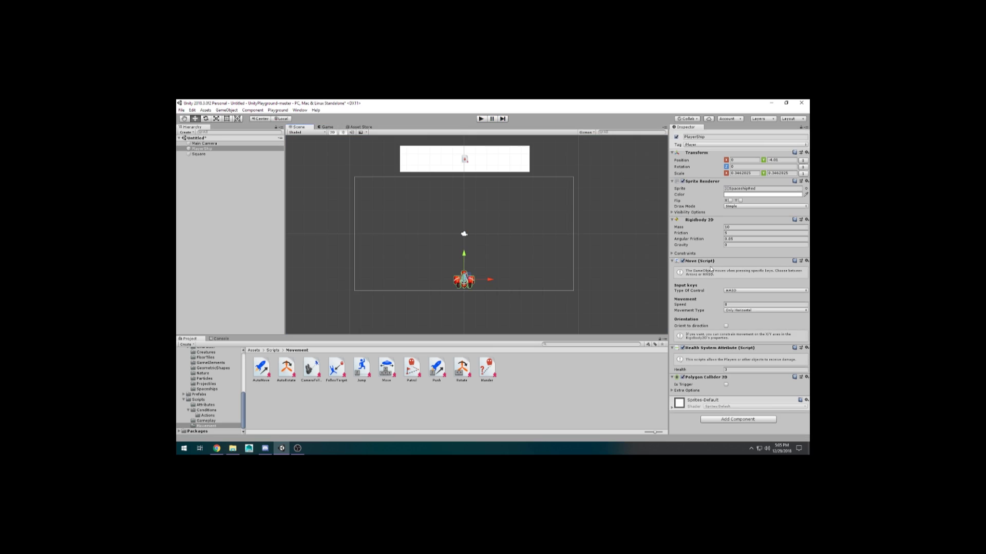
{"action": "left_click", "coordinate": [481, 118]}
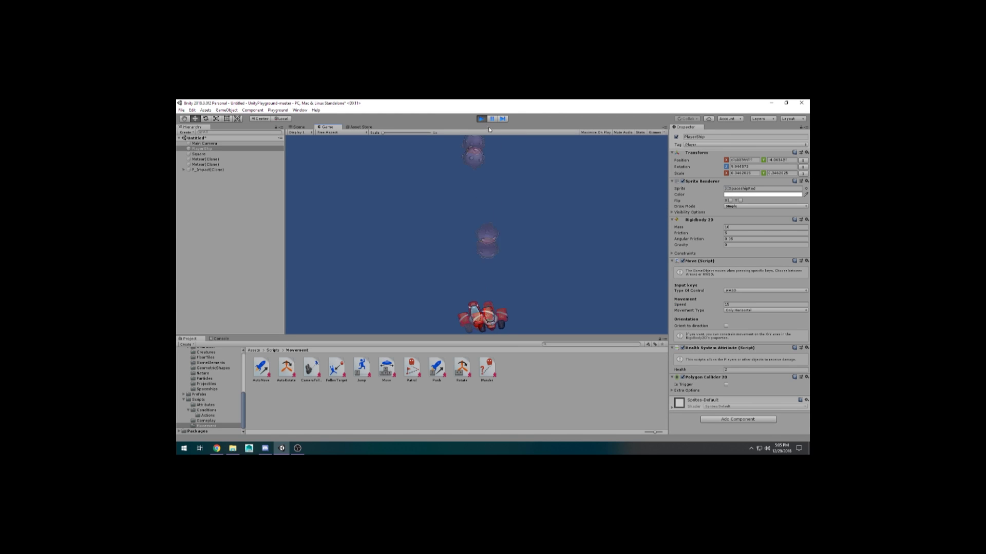
{"action": "left_click", "coordinate": [481, 118]}
{"action": "left_click", "coordinate": [206, 421]}
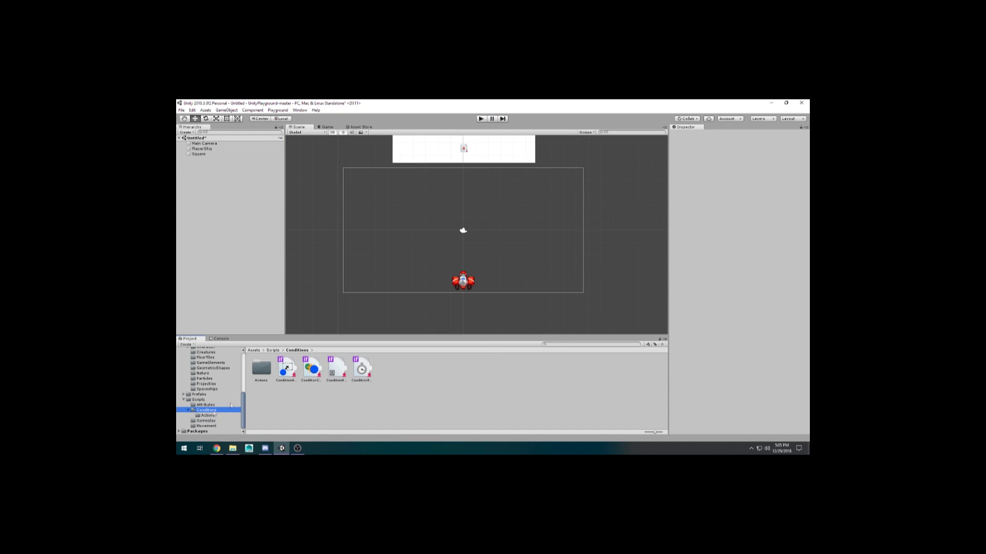
Configure PlayerShip's Object Shooter with a fire key, shoot direction and LaserBeam prefab
{"action": "left_click", "coordinate": [205, 405]}
{"action": "left_click", "coordinate": [262, 368]}
{"action": "scroll", "coordinate": [387, 301], "scroll_direction": "down", "scroll_amount": 1}
{"action": "left_click", "coordinate": [206, 421]}
{"action": "left_click", "coordinate": [455, 293]}
{"action": "left_click", "coordinate": [732, 391]}
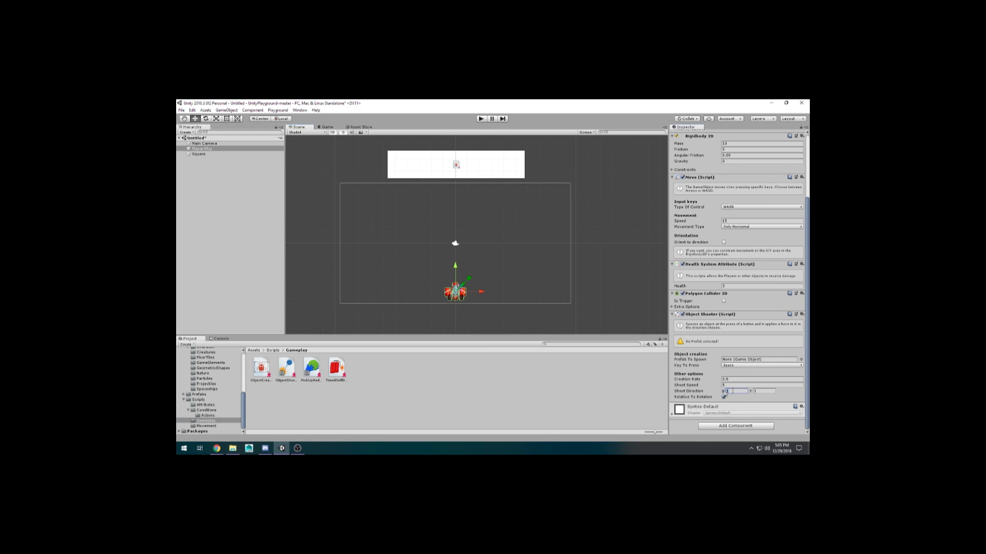
{"action": "left_click", "coordinate": [738, 365]}
{"action": "left_click", "coordinate": [801, 359]}
{"action": "double_click", "coordinate": [210, 199]}
Test shooting the falling meteors, then expand the collider's extra options
{"action": "left_click", "coordinate": [480, 119]}
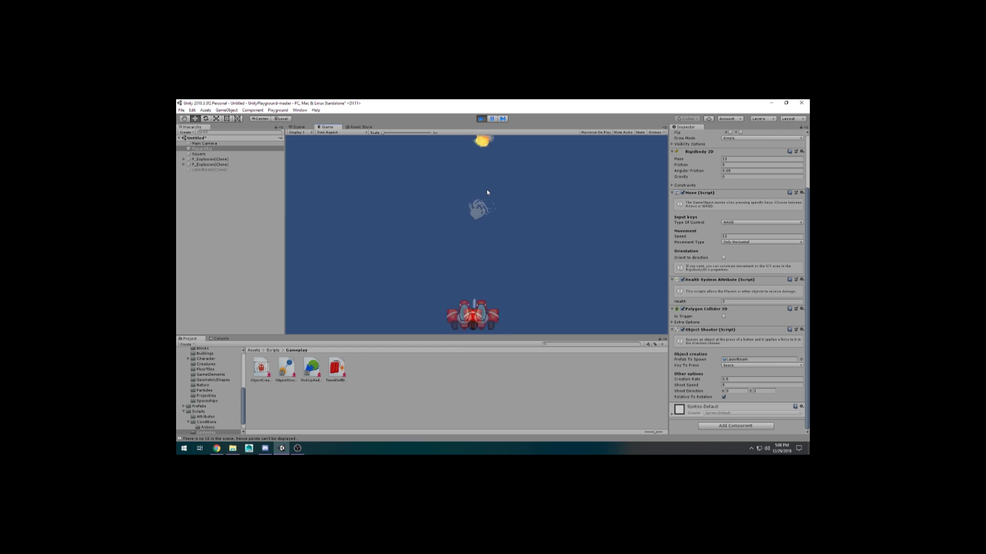
{"action": "key", "text": "a"}
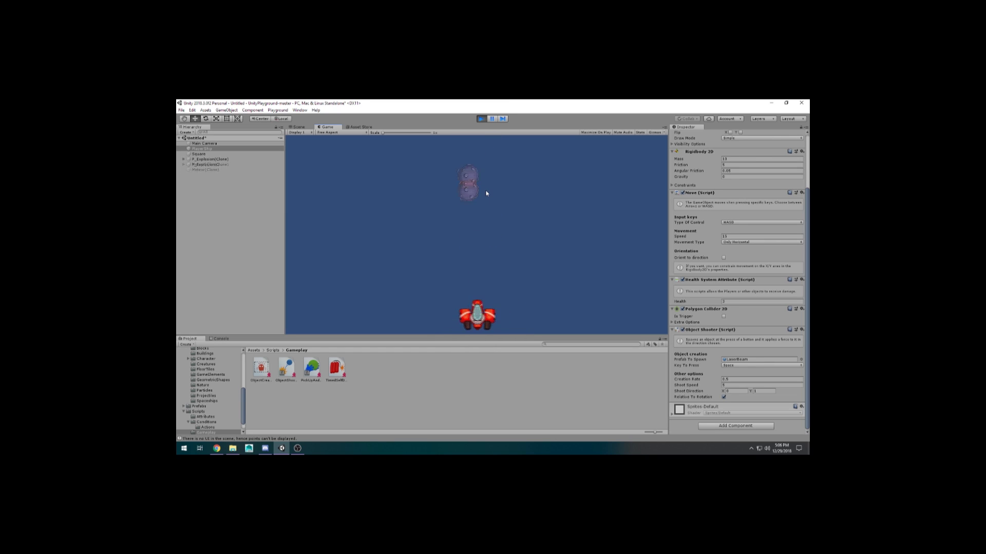
{"action": "left_click", "coordinate": [481, 118]}
{"action": "left_click", "coordinate": [672, 251]}
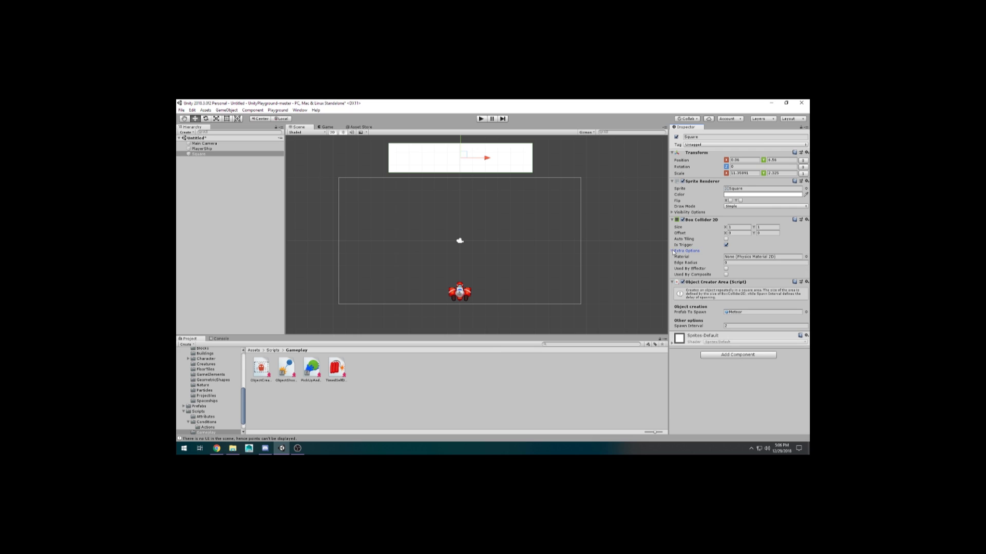
Place two P_Flame effects at the ship and parent both under PlayerShip
{"action": "left_click", "coordinate": [199, 406]}
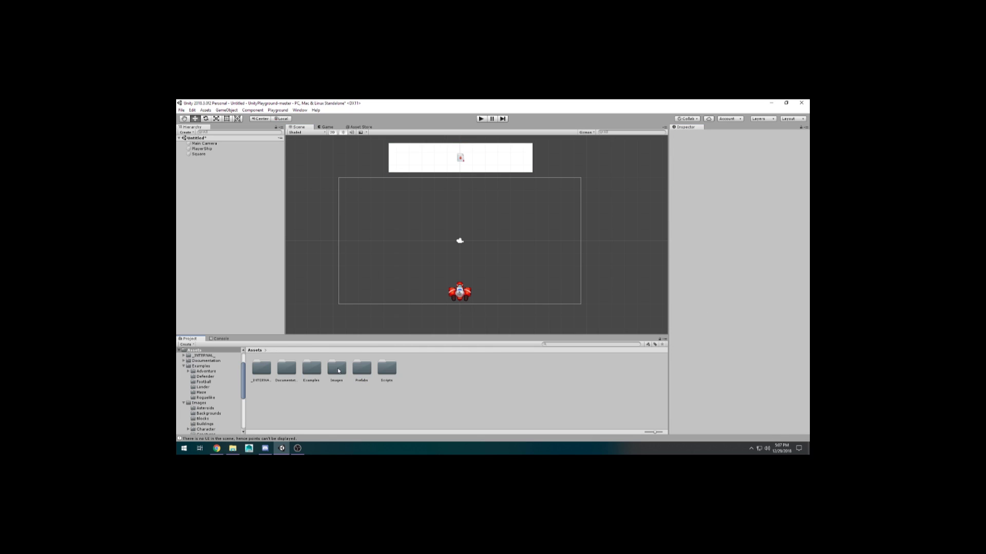
{"action": "left_click_drag", "start_coordinate": [392, 311], "coordinate": [430, 289]}
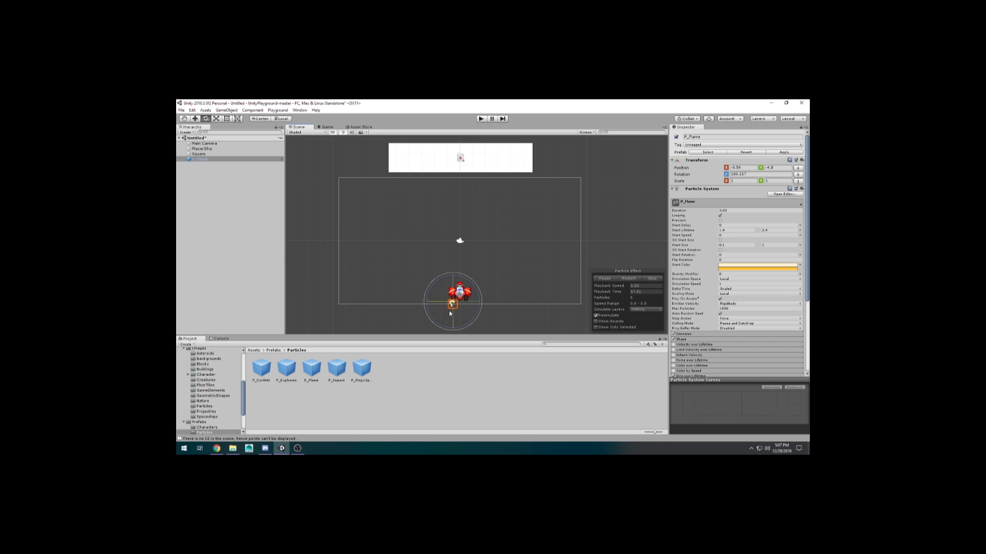
{"action": "left_click", "coordinate": [449, 303], "text": "shift"}
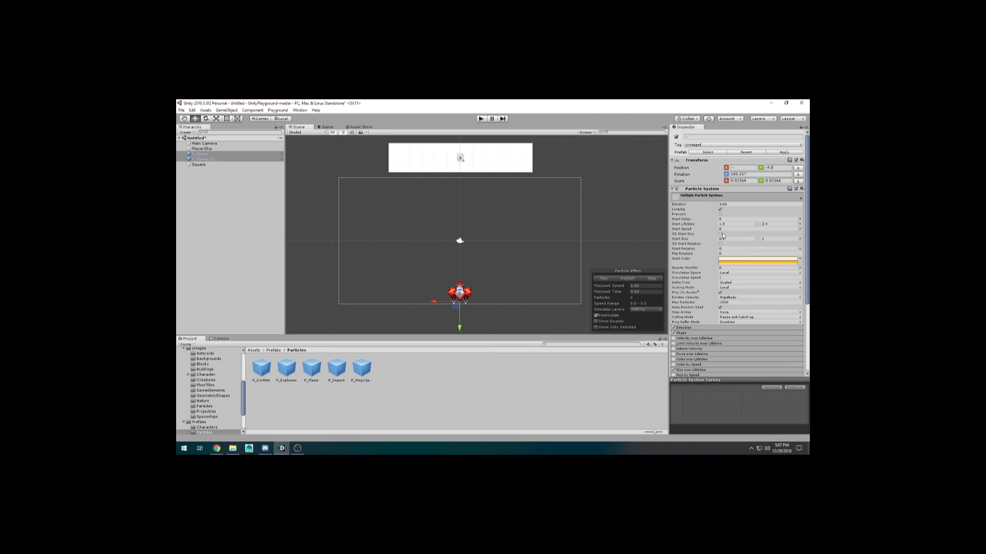
{"action": "left_click_drag", "start_coordinate": [245, 160], "coordinate": [210, 152]}
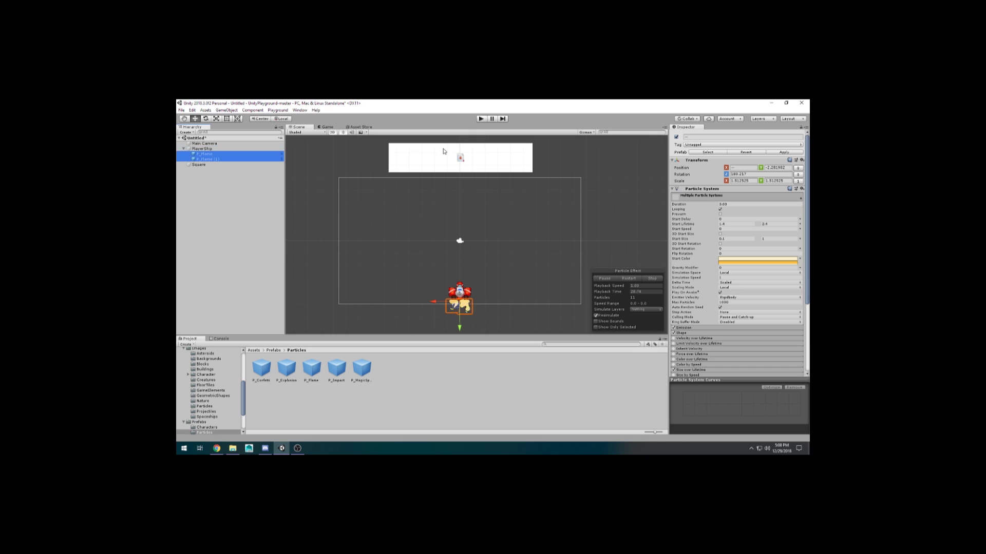
{"action": "key", "text": "ctrl+p"}
{"action": "key", "text": "ctrl+p"}
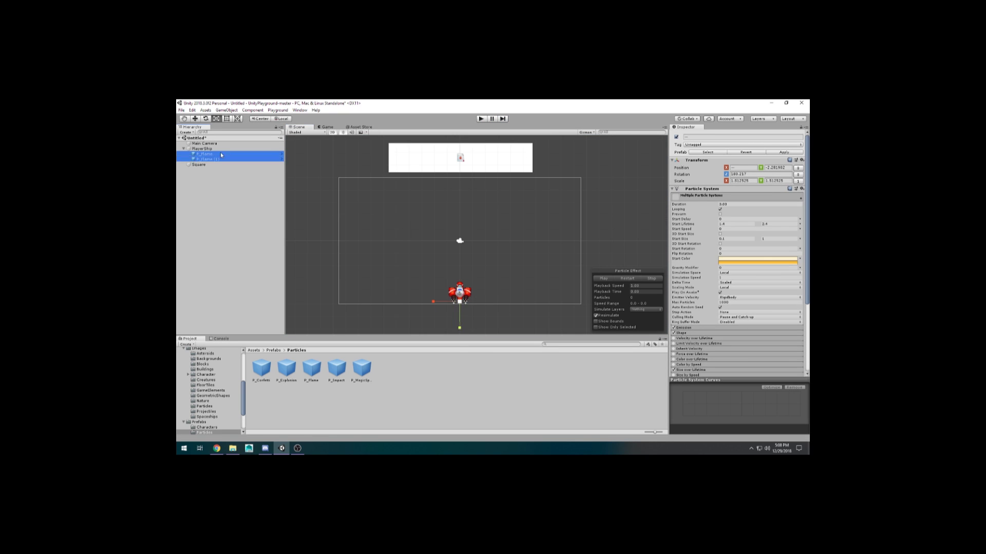
{"action": "left_click", "coordinate": [451, 302]}
Add the UserInterface prefab and test the game with health and score showing
{"action": "key", "text": "ctrl+p"}
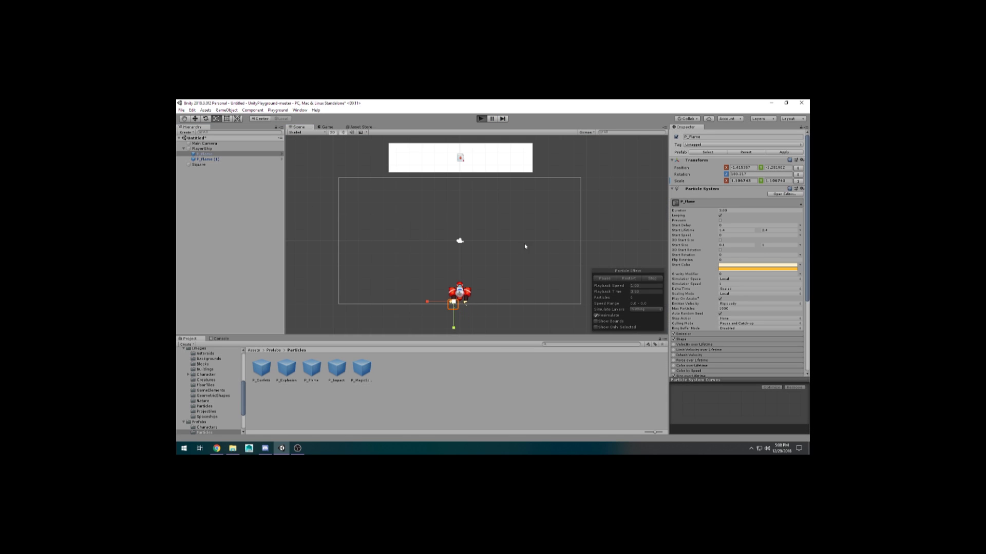
{"action": "key", "text": "ctrl+p"}
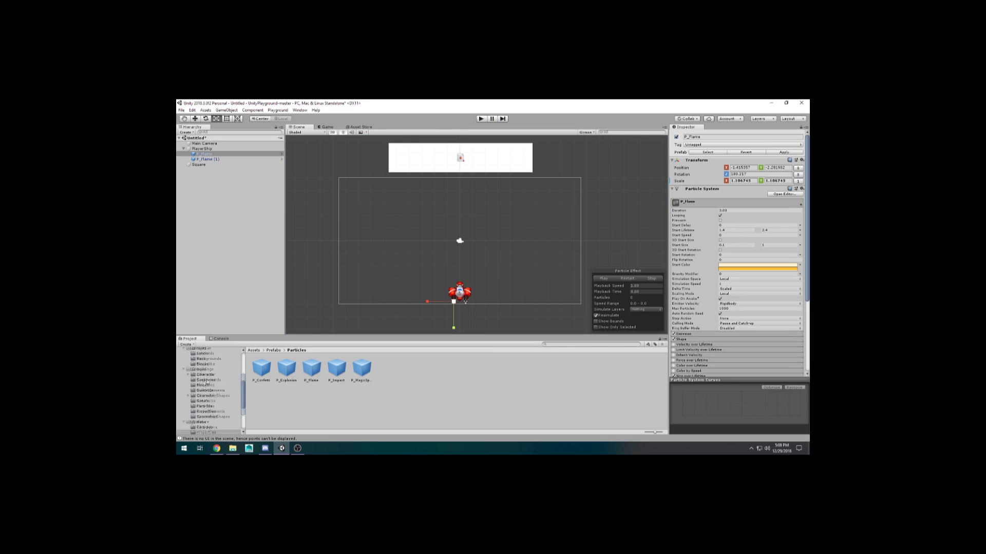
{"action": "left_click", "coordinate": [311, 368]}
{"action": "left_click_drag", "start_coordinate": [259, 242], "coordinate": [260, 243]}
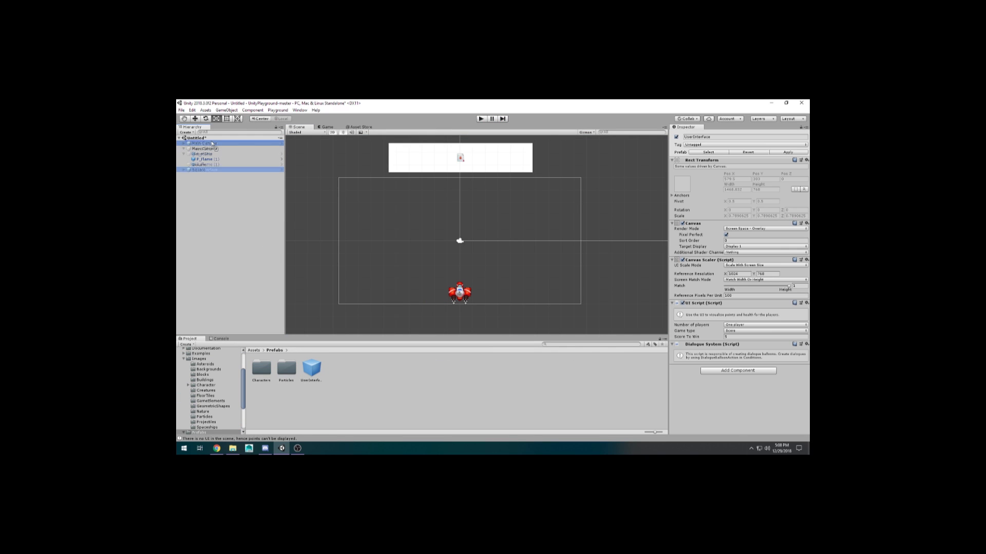
{"action": "key", "text": "ctrl+p"}
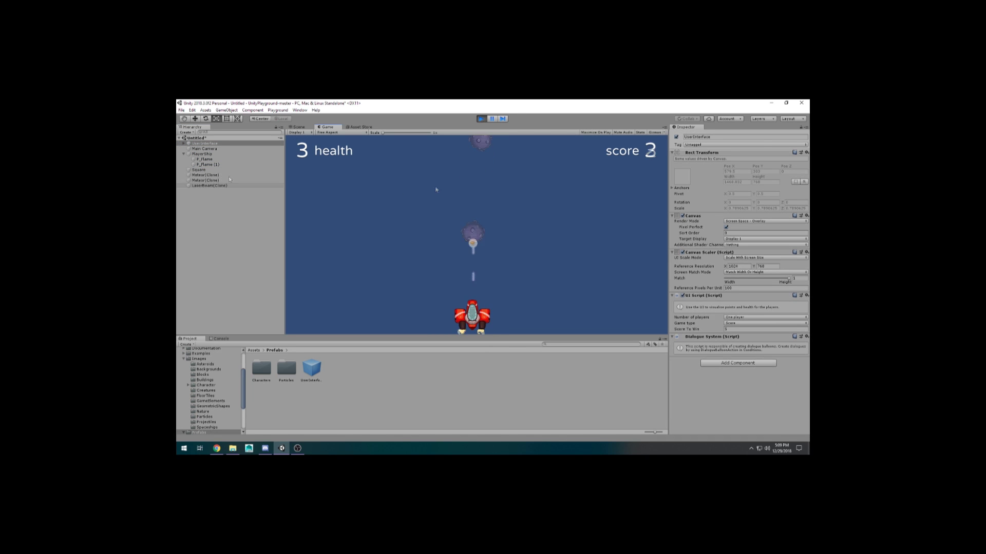
{"action": "key", "text": "ctrl+p"}
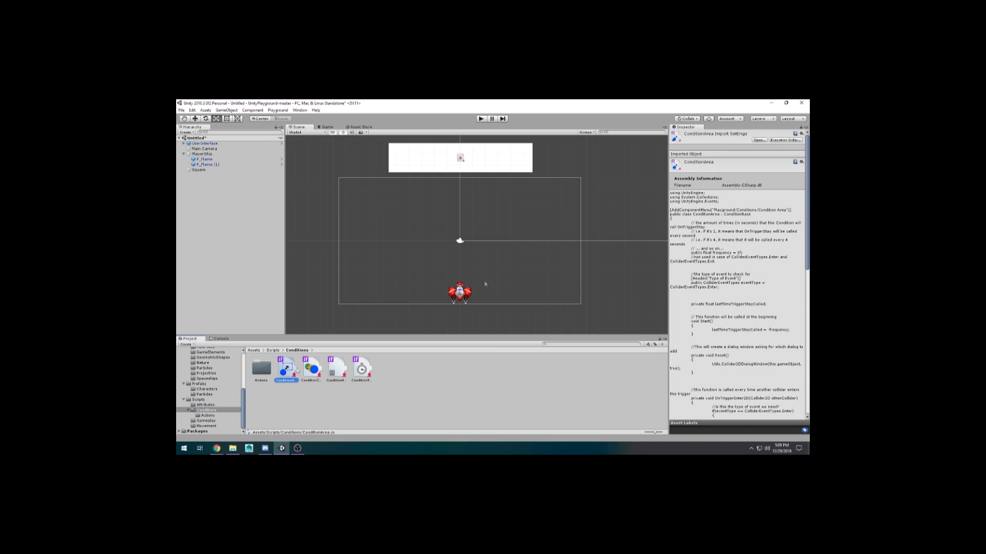
Move the Square (1) spawner copy to the right side, rotate it to 270, and test until game over
{"action": "scroll", "coordinate": [793, 297], "scroll_direction": "up", "scroll_amount": 2}
{"action": "left_click", "coordinate": [225, 171]}
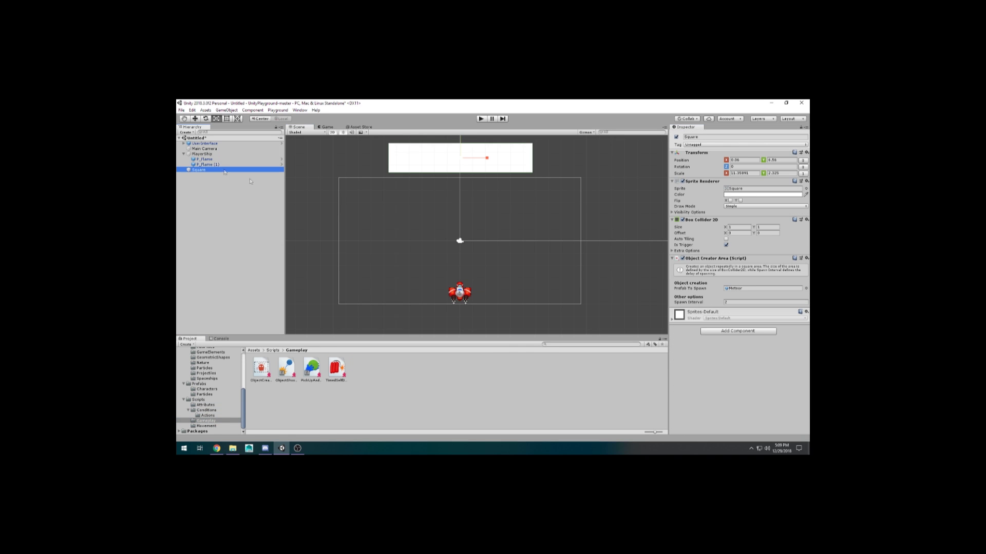
{"action": "mouse_move", "coordinate": [502, 166]}
{"action": "left_mouse_down"}
{"action": "mouse_move", "coordinate": [590, 226]}
{"action": "mouse_move", "coordinate": [600, 288]}
{"action": "left_mouse_up"}
{"action": "key", "text": "e"}
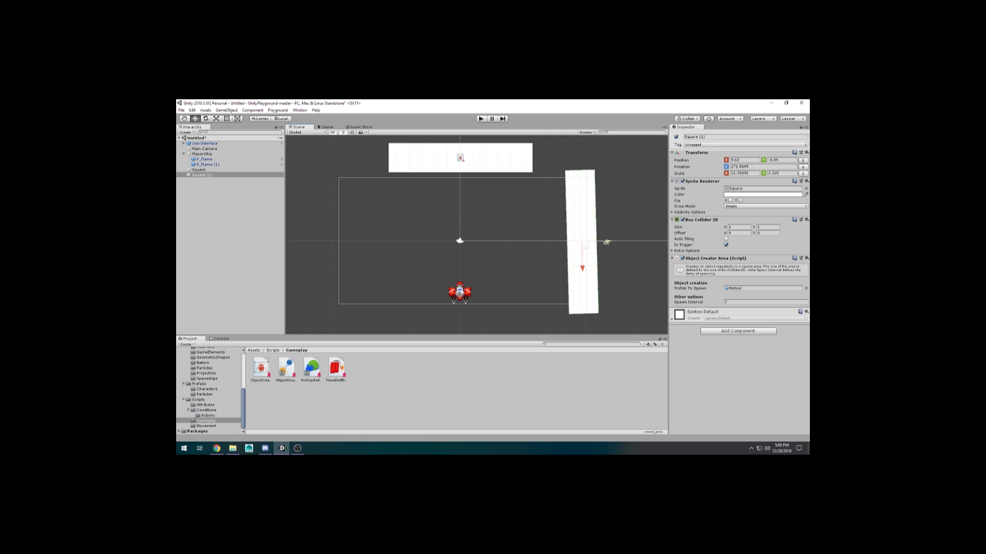
{"action": "key", "text": "ctrl+p"}
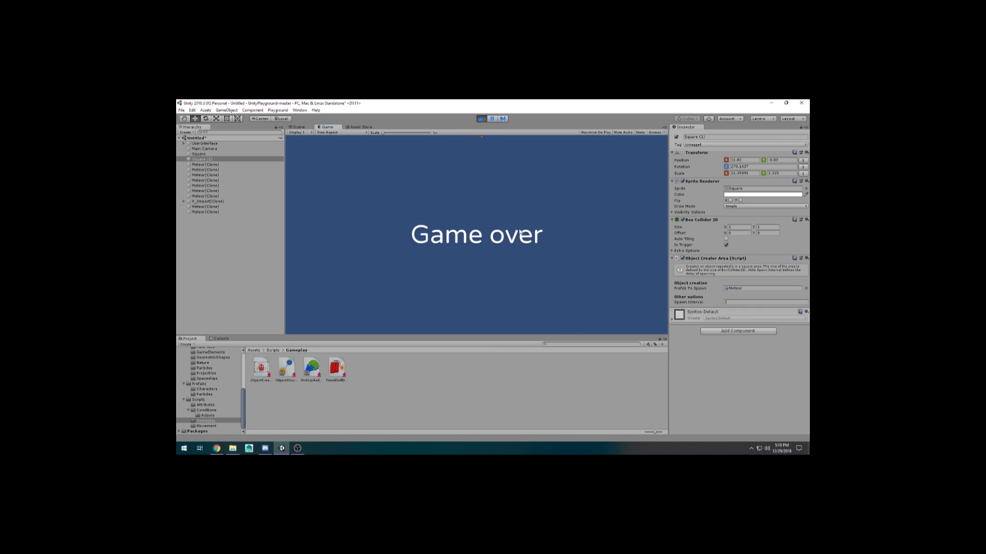
{"action": "key", "text": "ctrl+p"}
{"action": "scroll", "coordinate": [200, 396], "scroll_direction": "up", "scroll_amount": 5}
Open the Roguelike example scene, discarding unsaved changes, and play it
{"action": "double_click", "coordinate": [386, 367]}
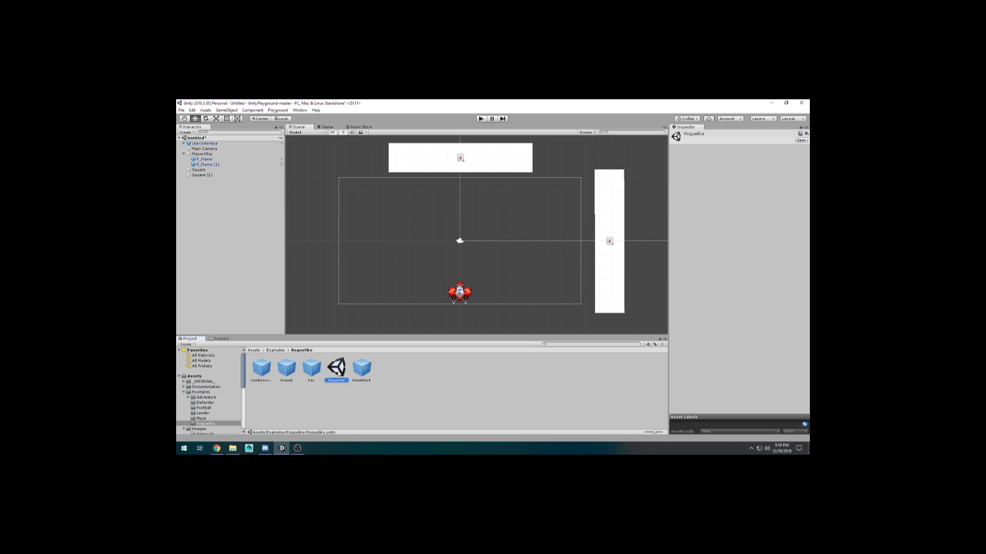
{"action": "double_click", "coordinate": [362, 367]}
{"action": "double_click", "coordinate": [261, 367]}
{"action": "double_click", "coordinate": [335, 368]}
{"action": "left_click", "coordinate": [512, 287]}
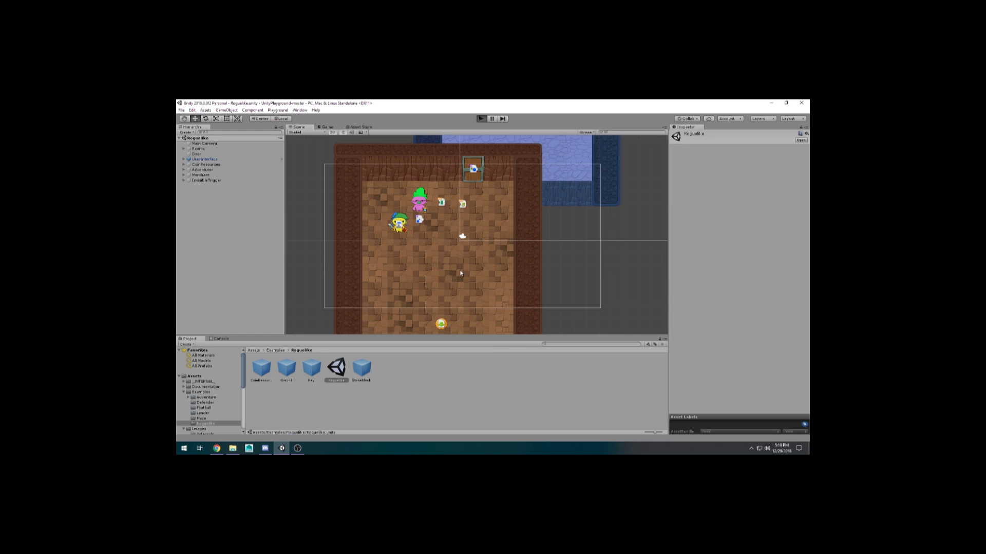
{"action": "key", "text": "ctrl+p"}
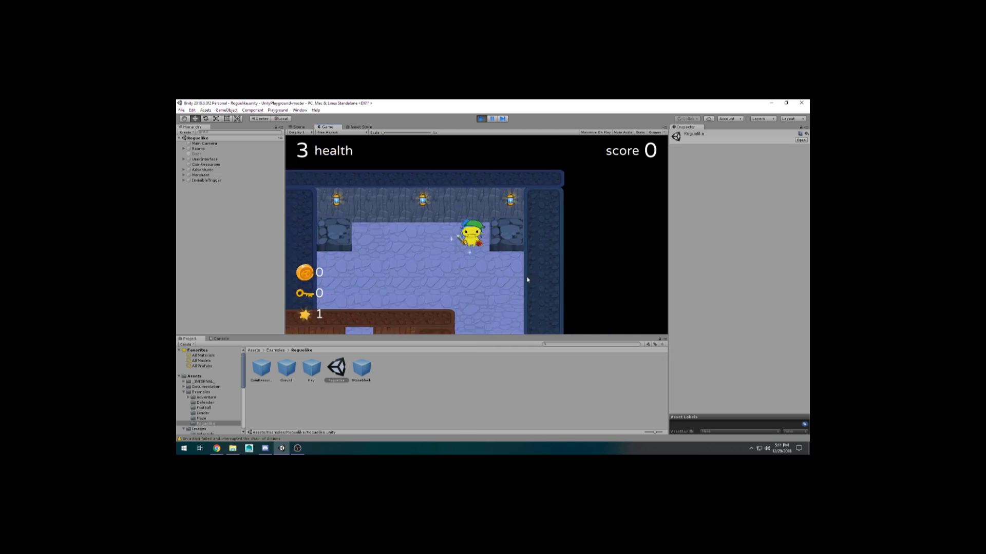
{"action": "key", "text": "ctrl+p"}
Stop playing and open the Defender example scene, expanding its Cannon group
{"action": "left_click", "coordinate": [204, 402]}
{"action": "double_click", "coordinate": [261, 368]}
{"action": "left_click", "coordinate": [460, 280]}
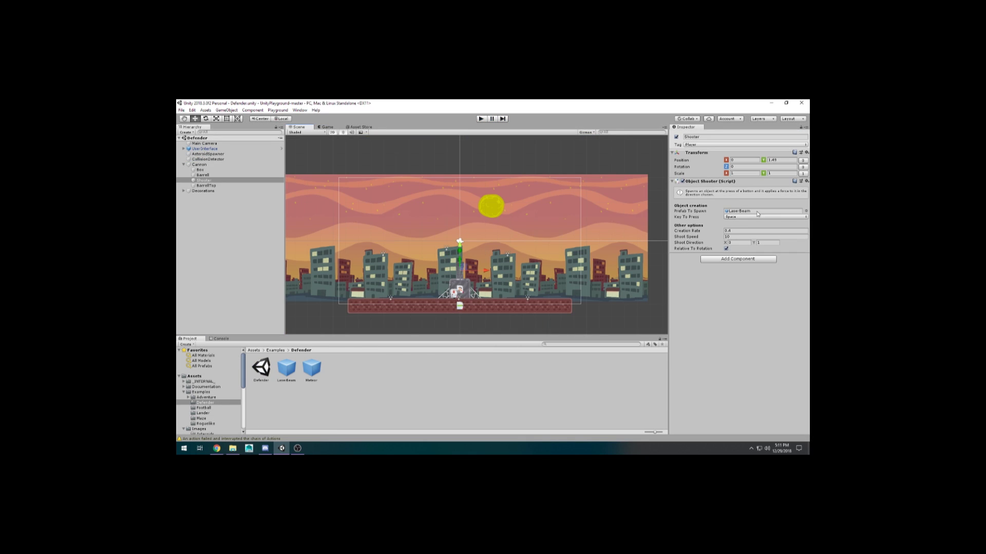
Play the Defender scene, rotating the cannon and firing lasers at meteors
{"action": "left_click", "coordinate": [463, 286]}
{"action": "key", "text": "ctrl+p"}
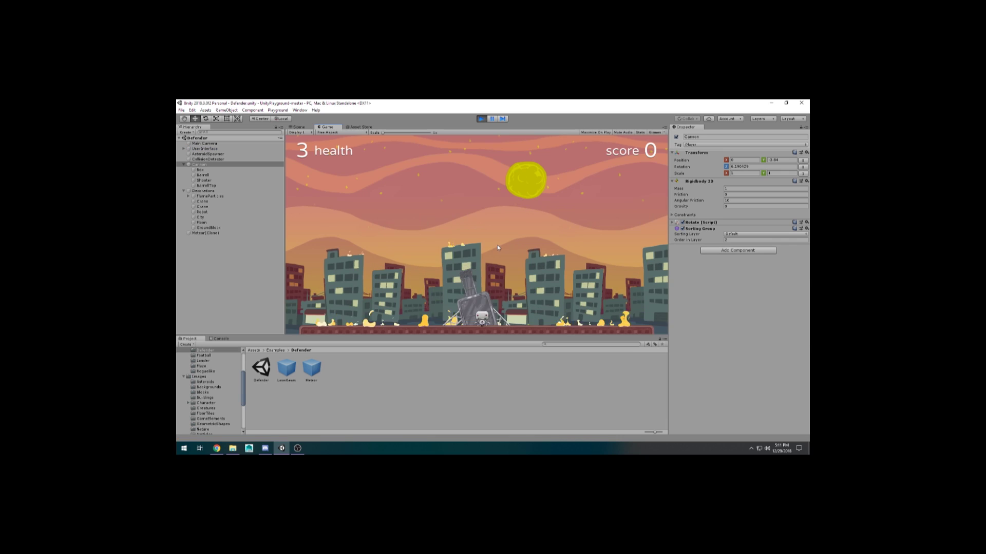
{"action": "key", "text": "Right"}
{"action": "key", "text": "space"}
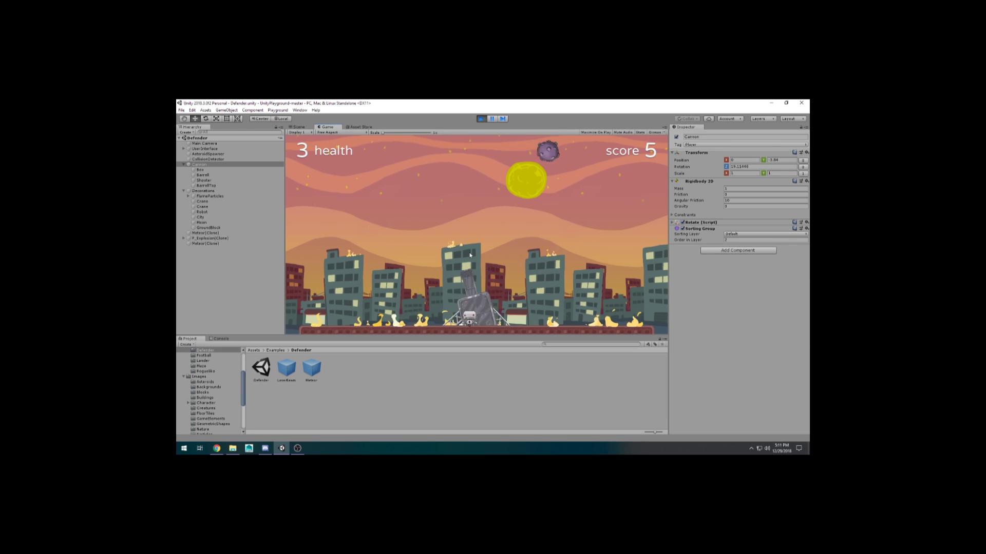
{"action": "key", "text": "Left"}
{"action": "key", "text": "space"}
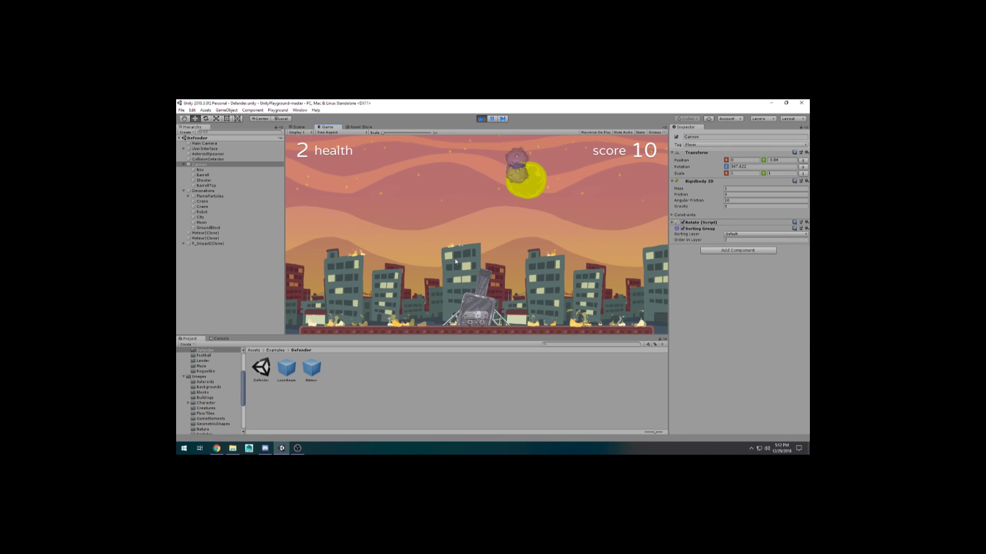
Stop the game and set the cube's X and Z scale to 50
{"action": "key", "text": "ctrl+p"}
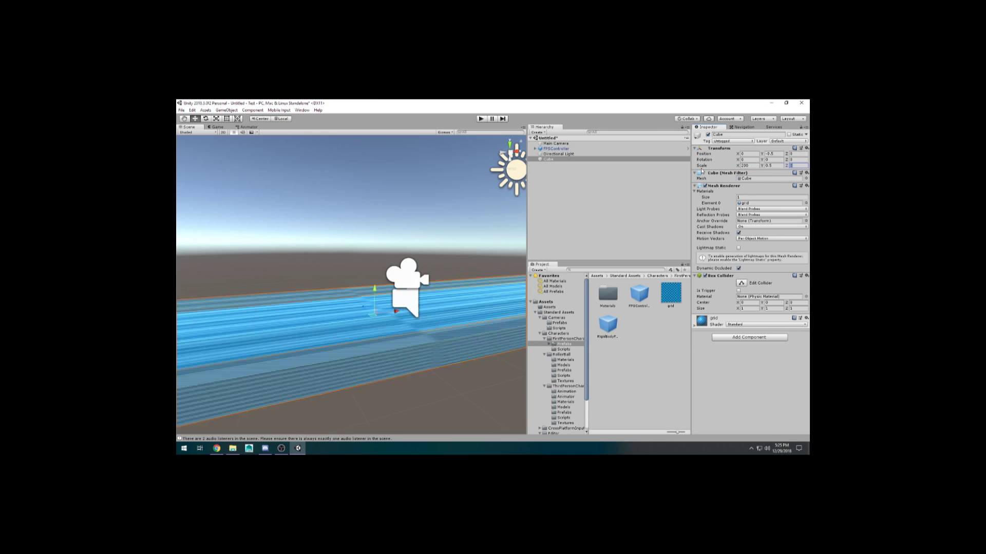
{"action": "type", "text": "50"}
{"action": "key", "text": "Return"}
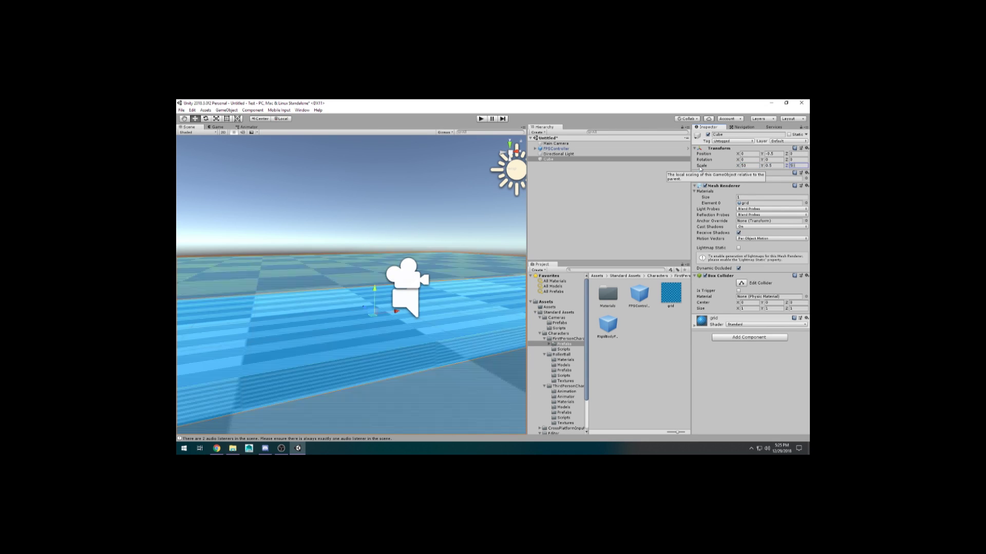
Playtest the new scene, then add a 3D Tree object to the ground
{"action": "key", "text": "ctrl+p"}
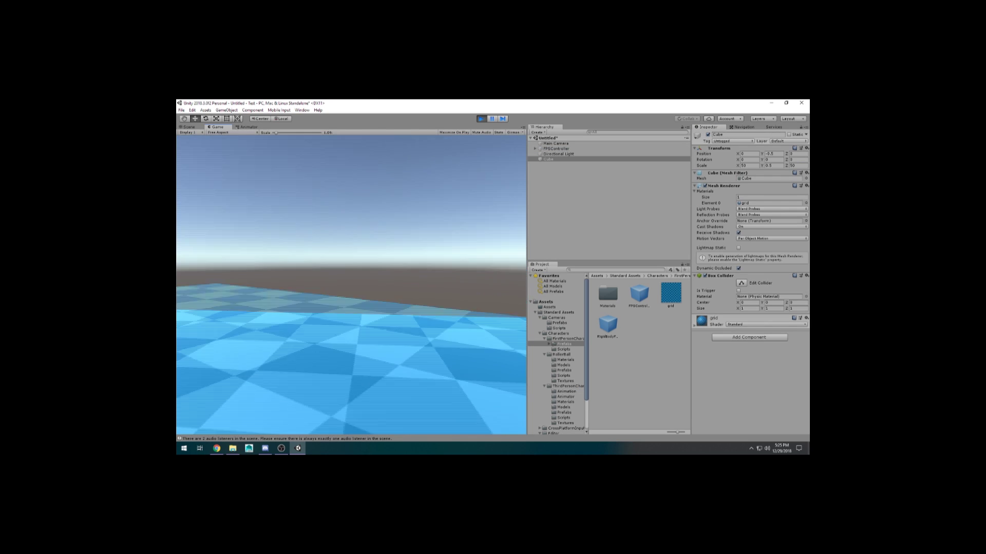
{"action": "key", "text": "ctrl+p"}
{"action": "left_click", "coordinate": [227, 110]}
{"action": "mouse_move", "coordinate": [242, 128]}
{"action": "left_click", "coordinate": [331, 187]}
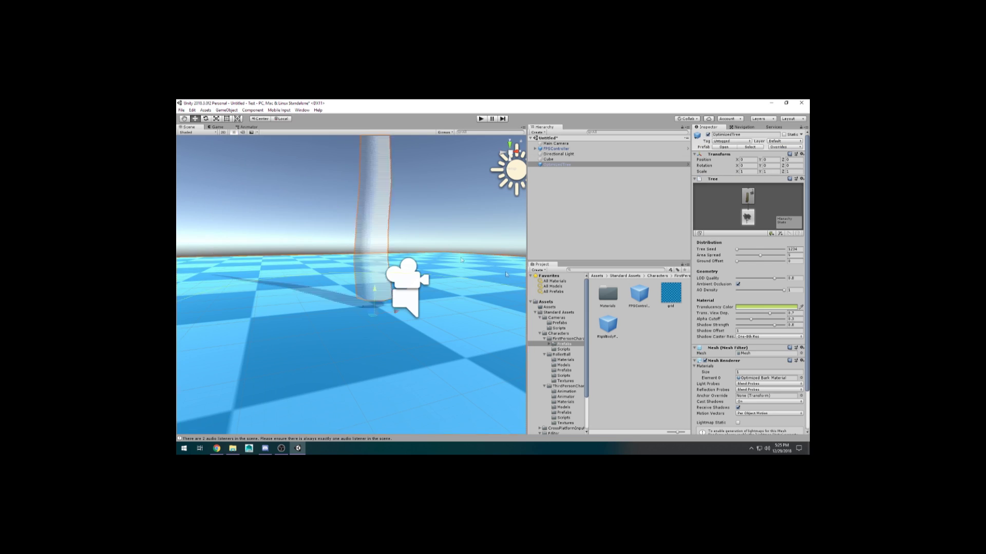
{"action": "right_click_drag", "start_coordinate": [381, 249], "coordinate": [359, 256]}
Set the tree's branch Geometry Mode to Branch Only for a bare trunk
{"action": "left_click", "coordinate": [747, 196]}
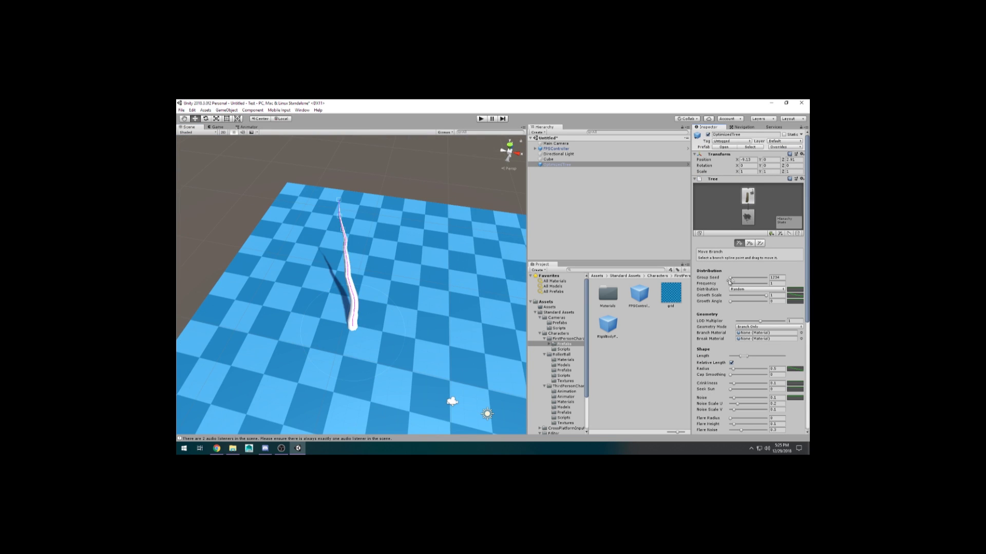
{"action": "left_click", "coordinate": [748, 217]}
{"action": "scroll", "coordinate": [733, 278], "scroll_direction": "down", "scroll_amount": 2}
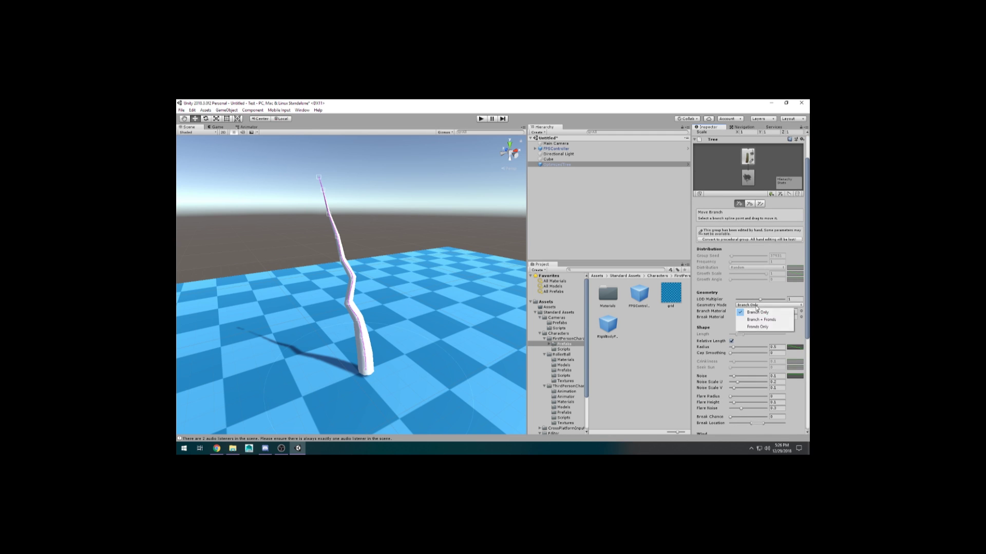
{"action": "left_click_drag", "start_coordinate": [462, 241], "coordinate": [480, 250], "text": "alt"}
{"action": "left_click", "coordinate": [769, 305]}
{"action": "left_click", "coordinate": [754, 312]}
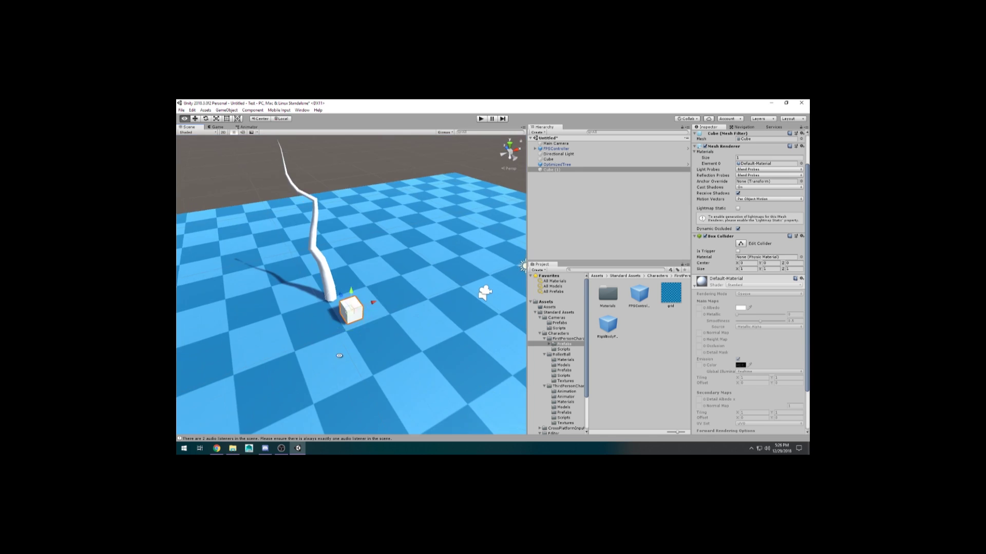
Duplicate the cube into steps beside the tree
{"action": "key", "text": "ctrl+d"}
{"action": "left_click_drag", "start_coordinate": [339, 356], "coordinate": [417, 336], "text": "alt"}
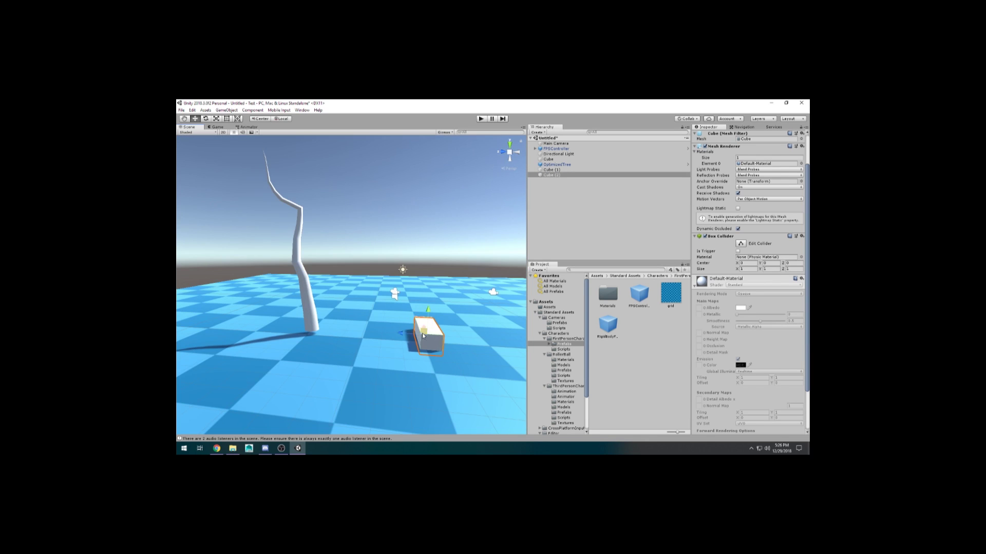
{"action": "mouse_move", "coordinate": [416, 300]}
{"action": "left_mouse_down", "text": "alt"}
{"action": "mouse_move", "coordinate": [415, 319]}
{"action": "mouse_move", "coordinate": [358, 304]}
{"action": "left_mouse_up", "text": "alt"}
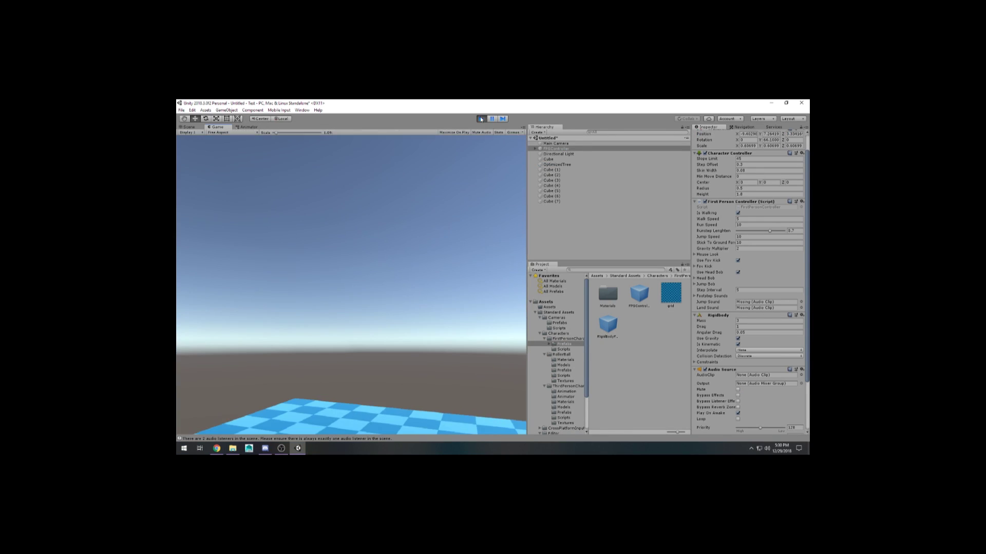
Place the ThirdPersonController prefab into the scene and give it a quick test run
{"action": "key", "text": "ctrl+p"}
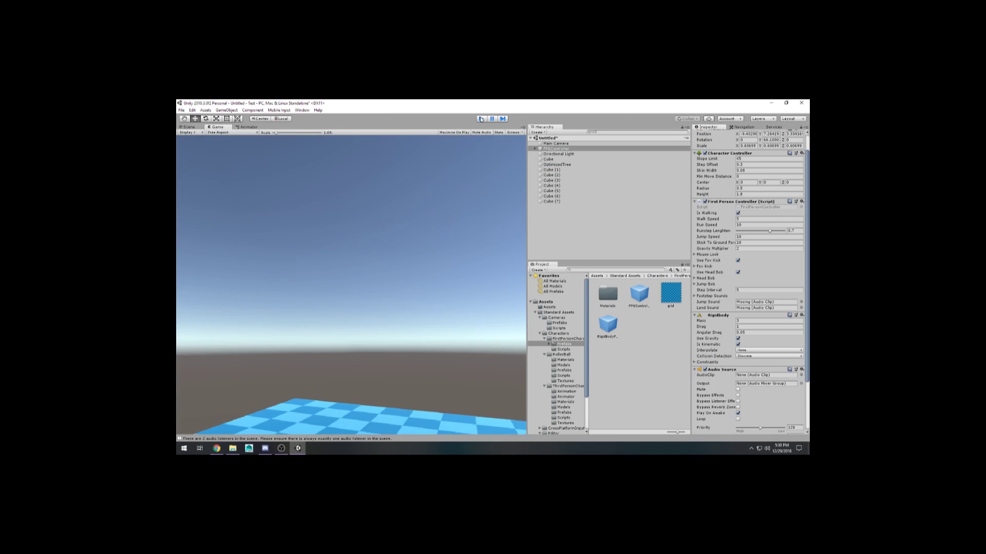
{"action": "left_click", "coordinate": [567, 386]}
{"action": "double_click", "coordinate": [639, 325]}
{"action": "left_click_drag", "start_coordinate": [630, 293], "coordinate": [219, 352]}
{"action": "left_click", "coordinate": [481, 119]}
{"action": "key", "text": "ctrl+p"}
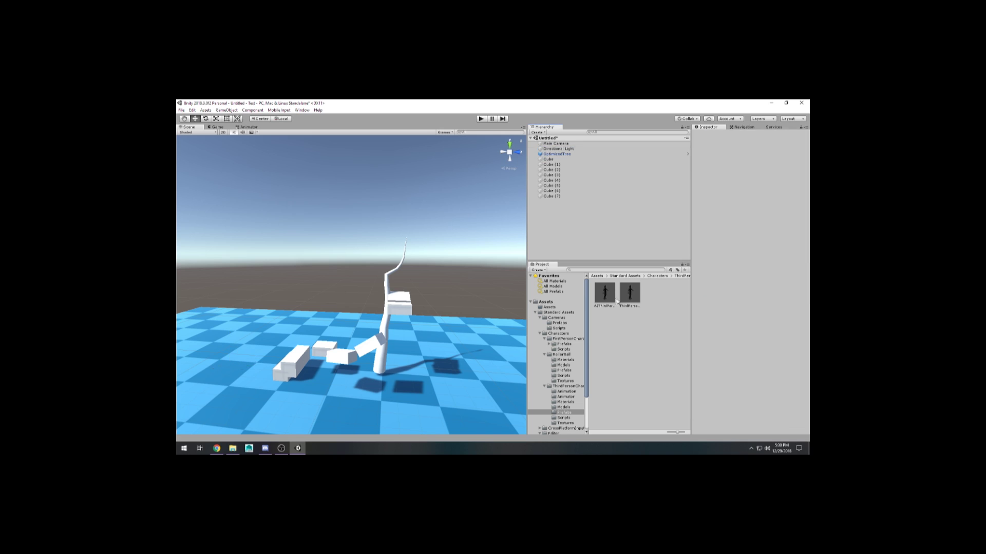
Parent Main Camera under ThirdPersonController, adjust its position and test the following camera
{"action": "left_click", "coordinate": [561, 148]}
{"action": "left_click_drag", "start_coordinate": [555, 143], "coordinate": [561, 148]}
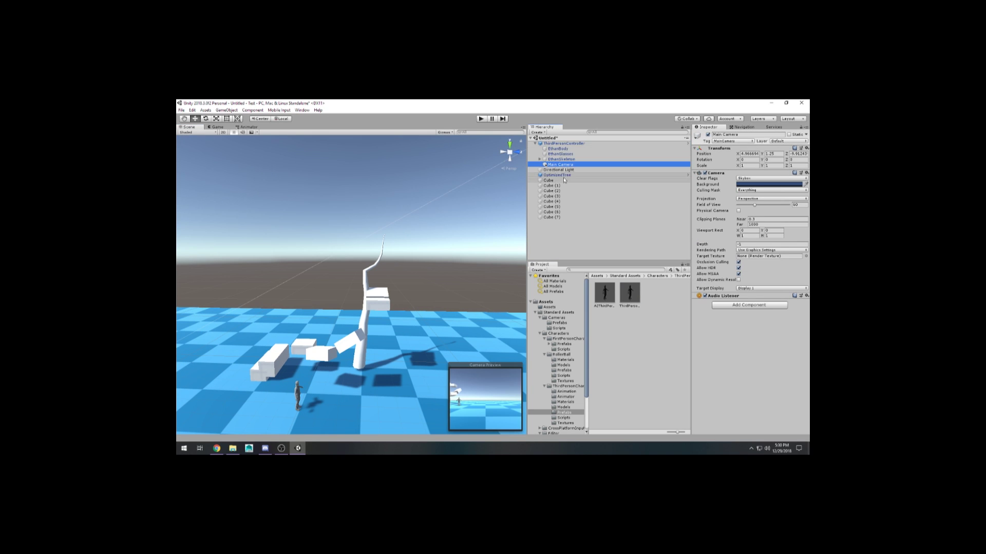
{"action": "left_click", "coordinate": [481, 119]}
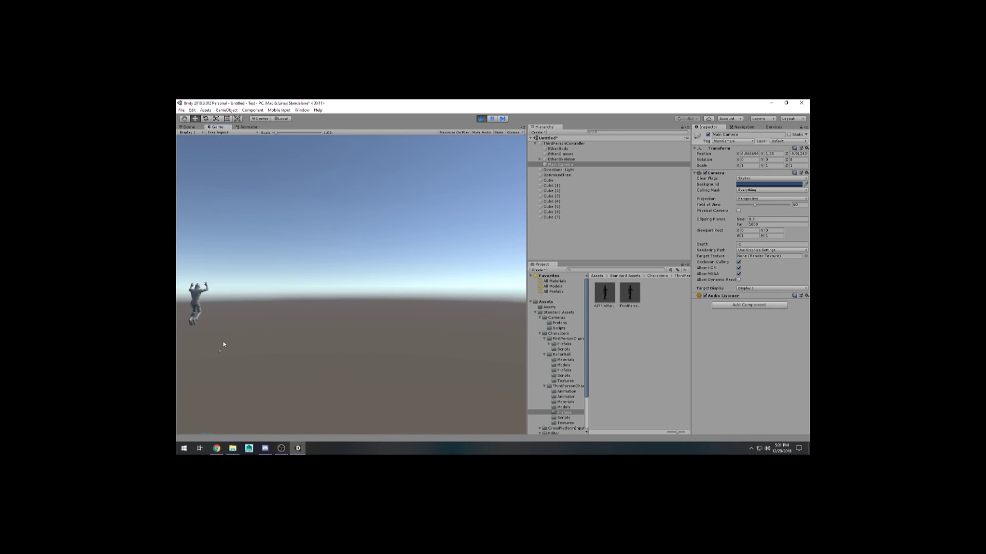
{"action": "key", "text": "ctrl+p"}
{"action": "left_click_drag", "start_coordinate": [351, 308], "coordinate": [328, 267], "text": "alt"}
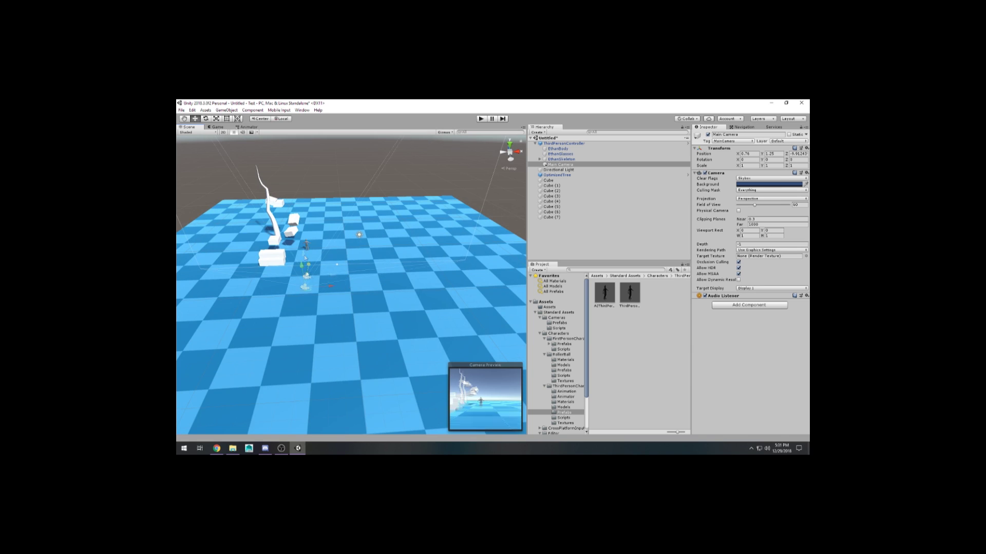
{"action": "key", "text": "ctrl+p"}
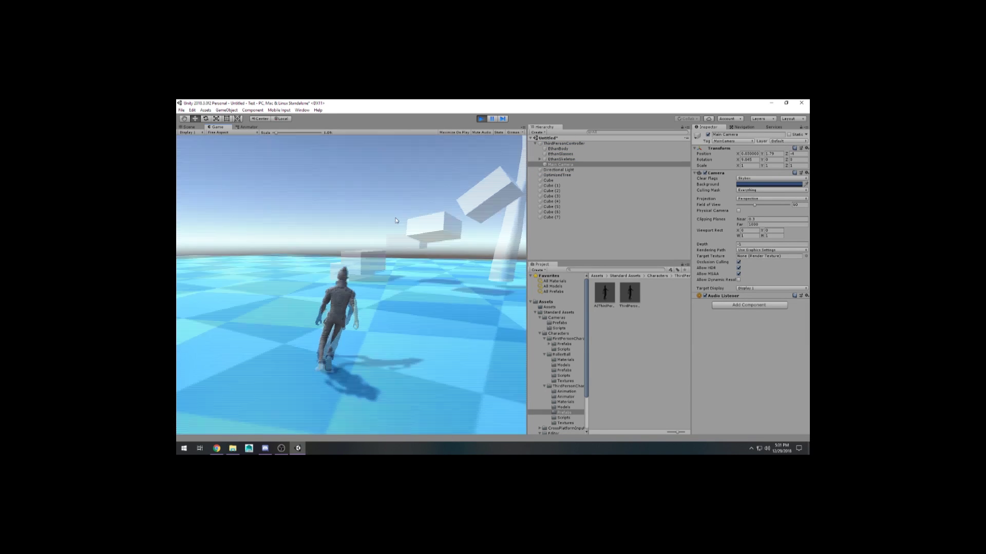
{"action": "key", "text": "ctrl+p"}
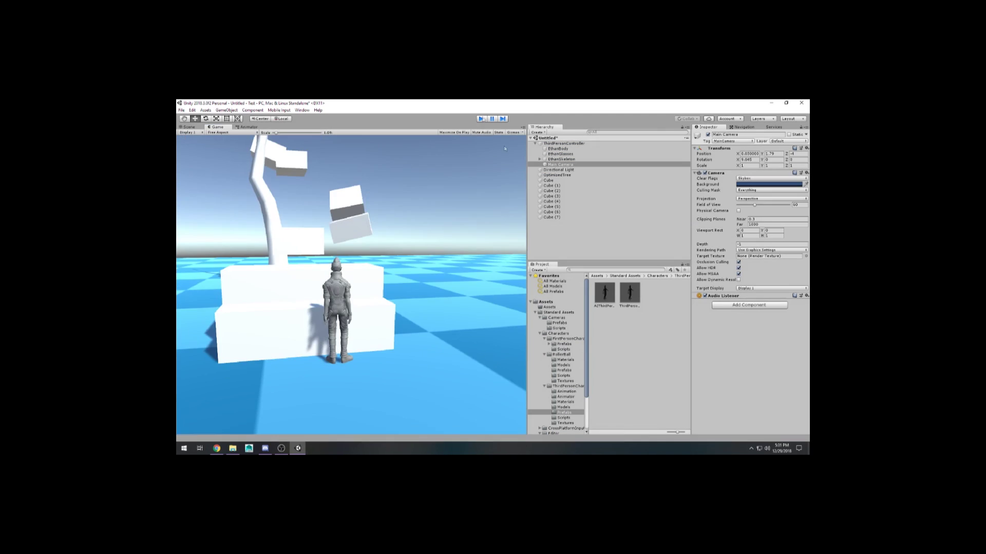
{"action": "left_click", "coordinate": [579, 144]}
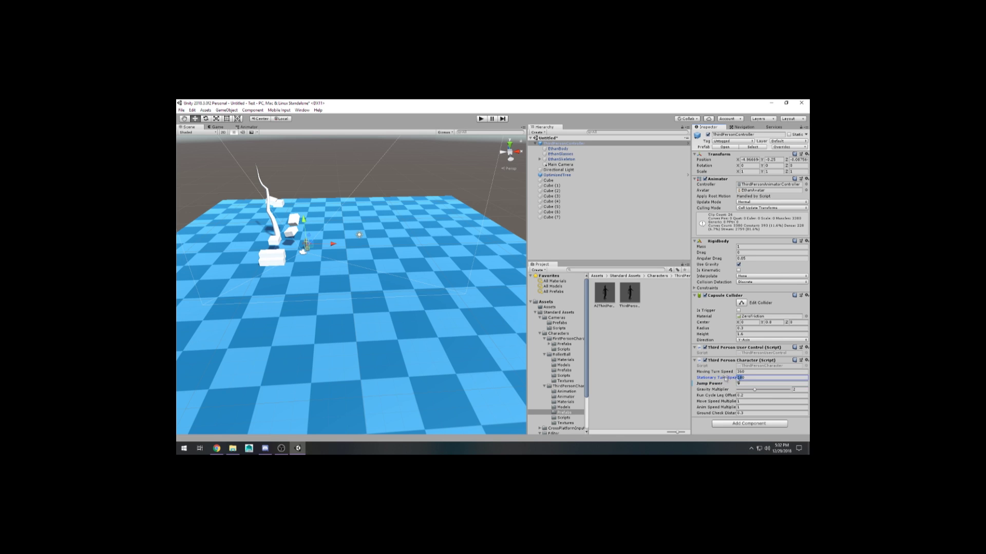
Playtest the character running and jumping across the white cube steps, then stop
{"action": "key", "text": "ctrl+p"}
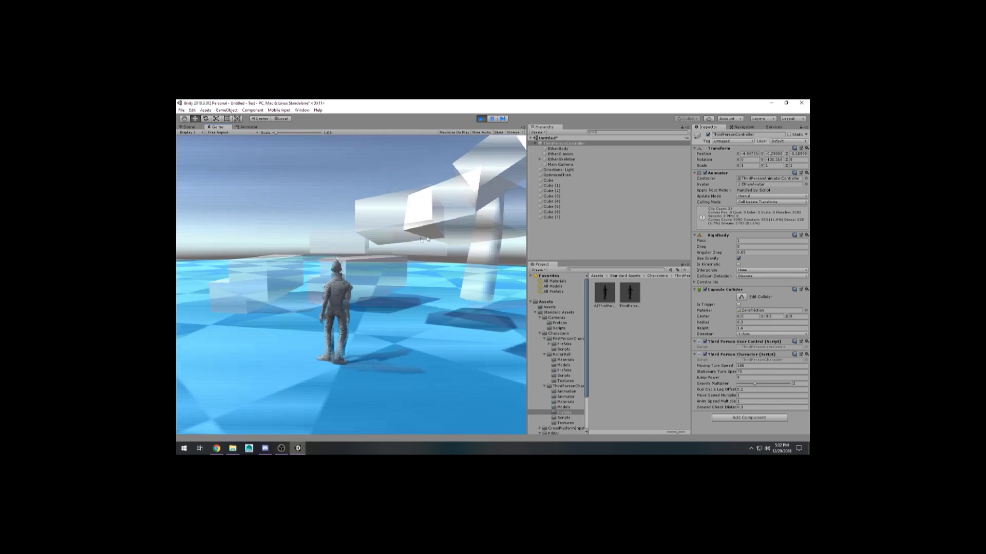
{"action": "key", "text": "w"}
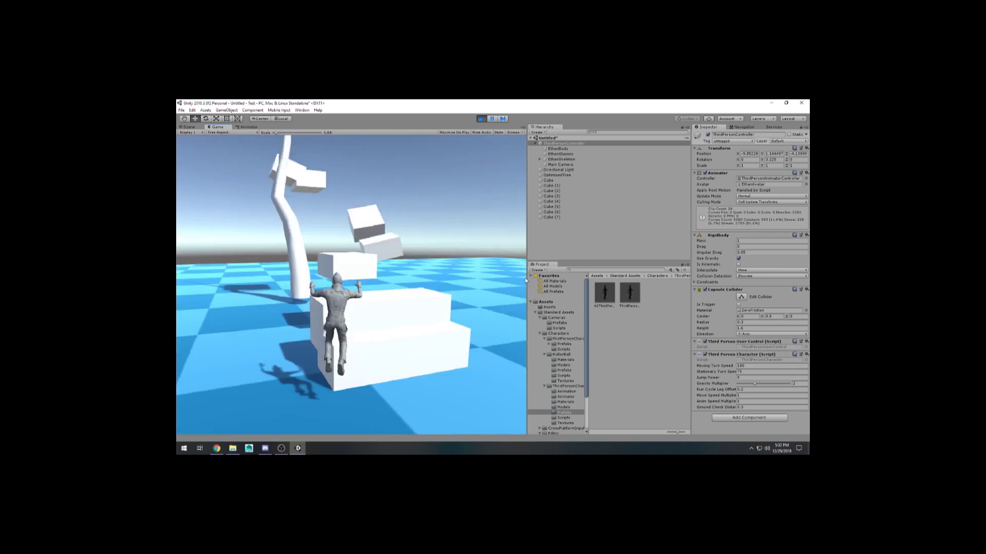
{"action": "key", "text": "ctrl+p"}
Raise the character's Jump Power and playtest again, running it around the scene
{"action": "left_click", "coordinate": [741, 385]}
{"action": "left_click", "coordinate": [481, 119]}
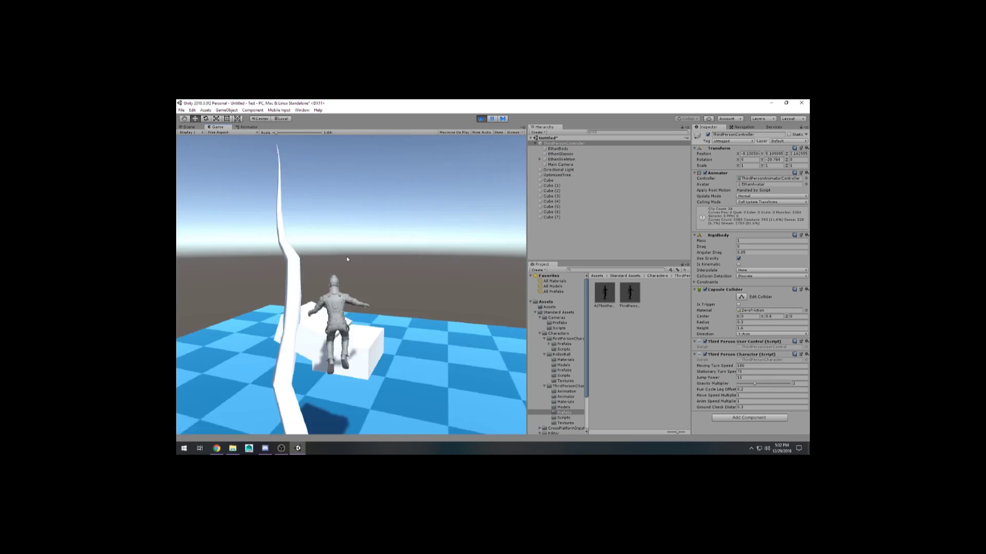
{"action": "key", "text": "d"}
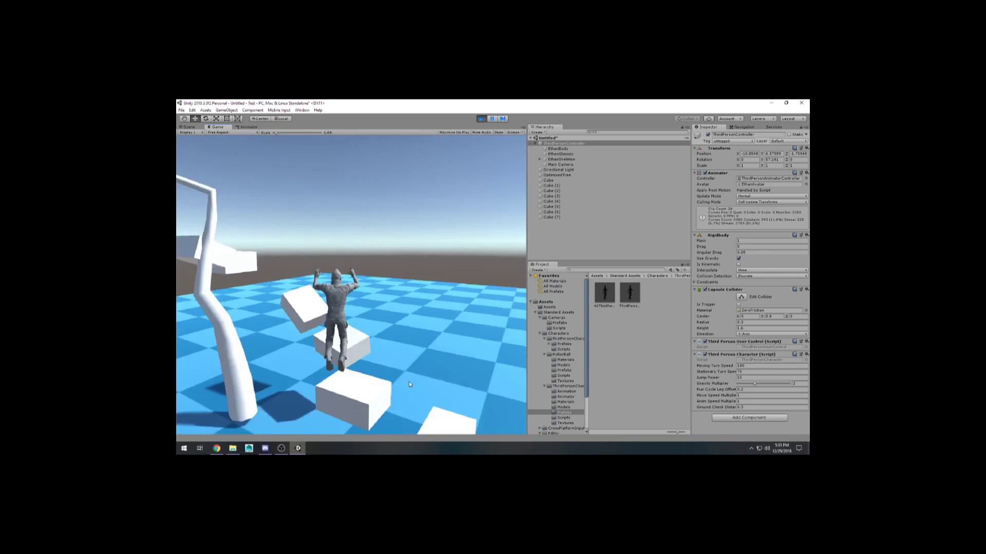